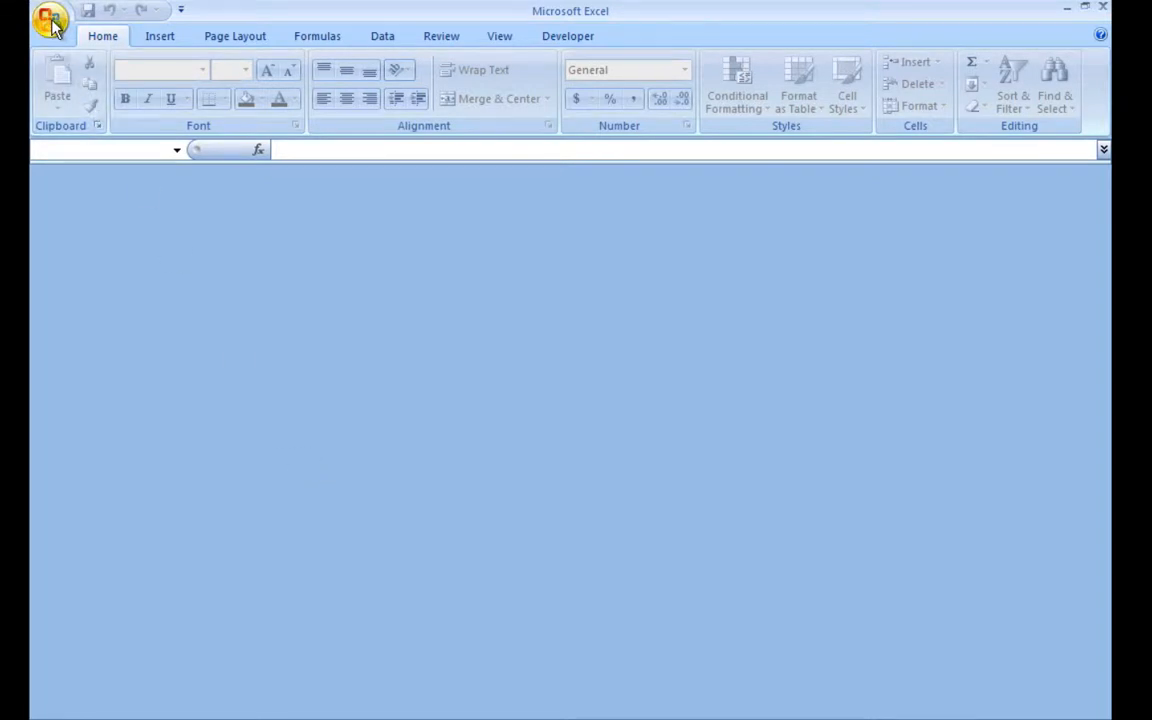
# Create a new blank workbook.
pyautogui.click(50, 22)
pyautogui.click(88, 66)
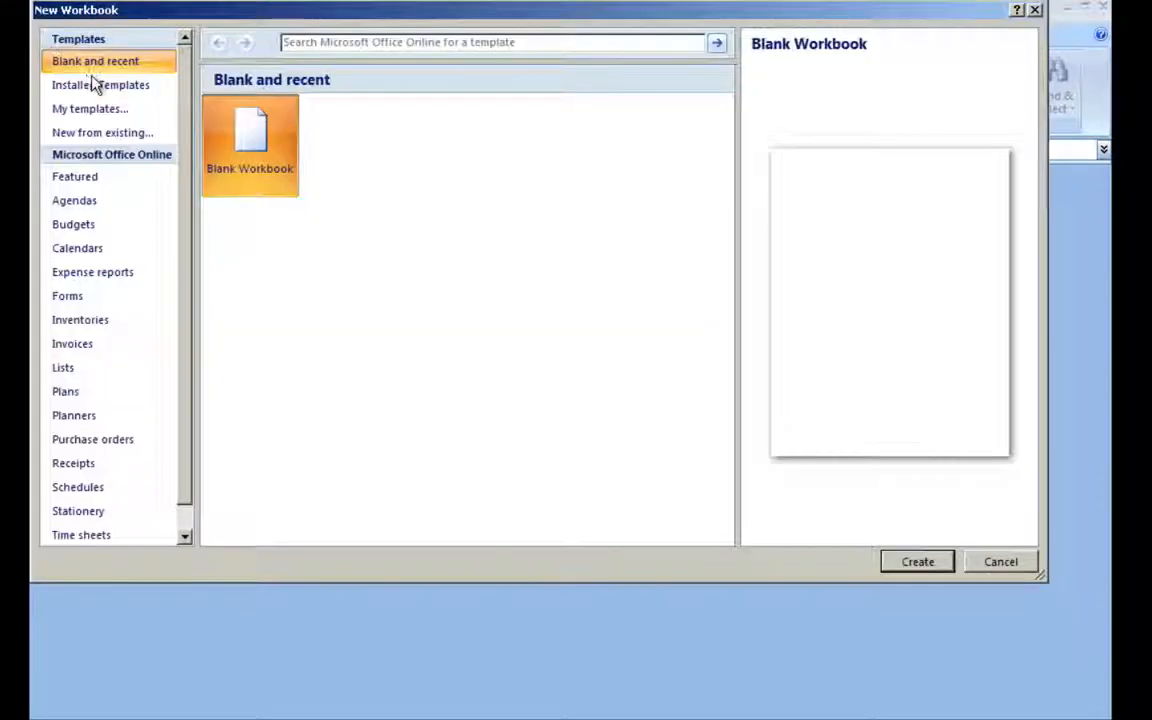
pyautogui.doubleClick(277, 178)
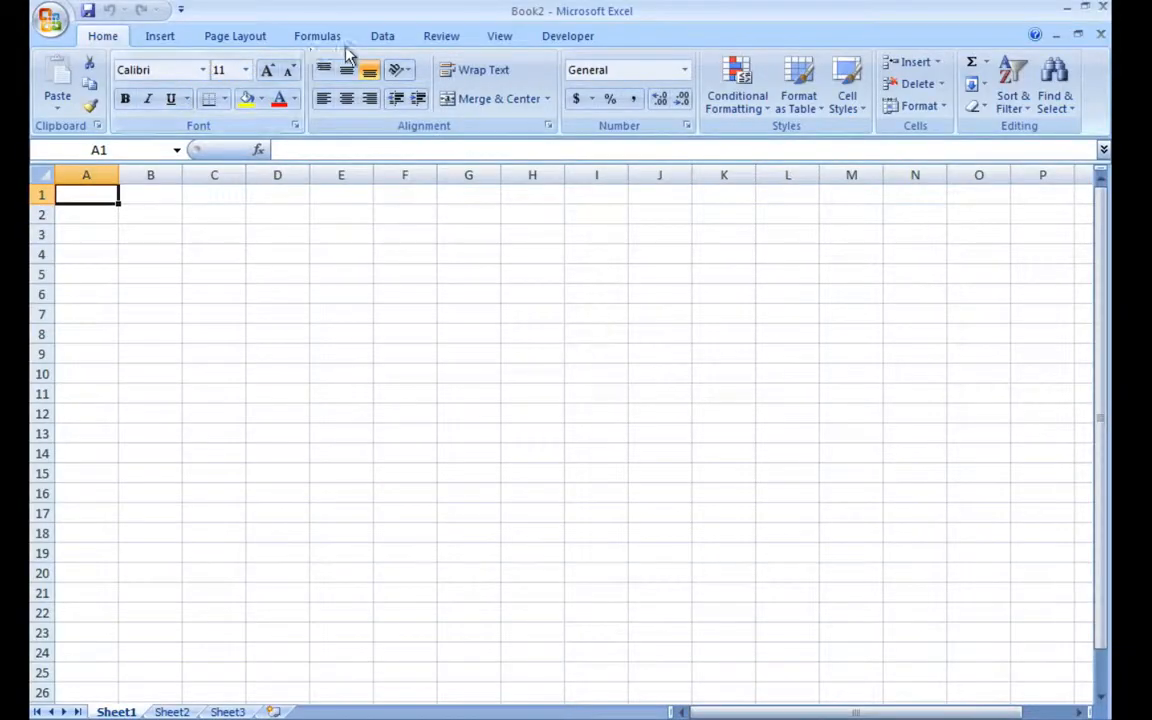
# Import the text file 2013 Fall.txt as tab-delimited data in General format into the existing worksheet at cell A1.
pyautogui.click(385, 43)
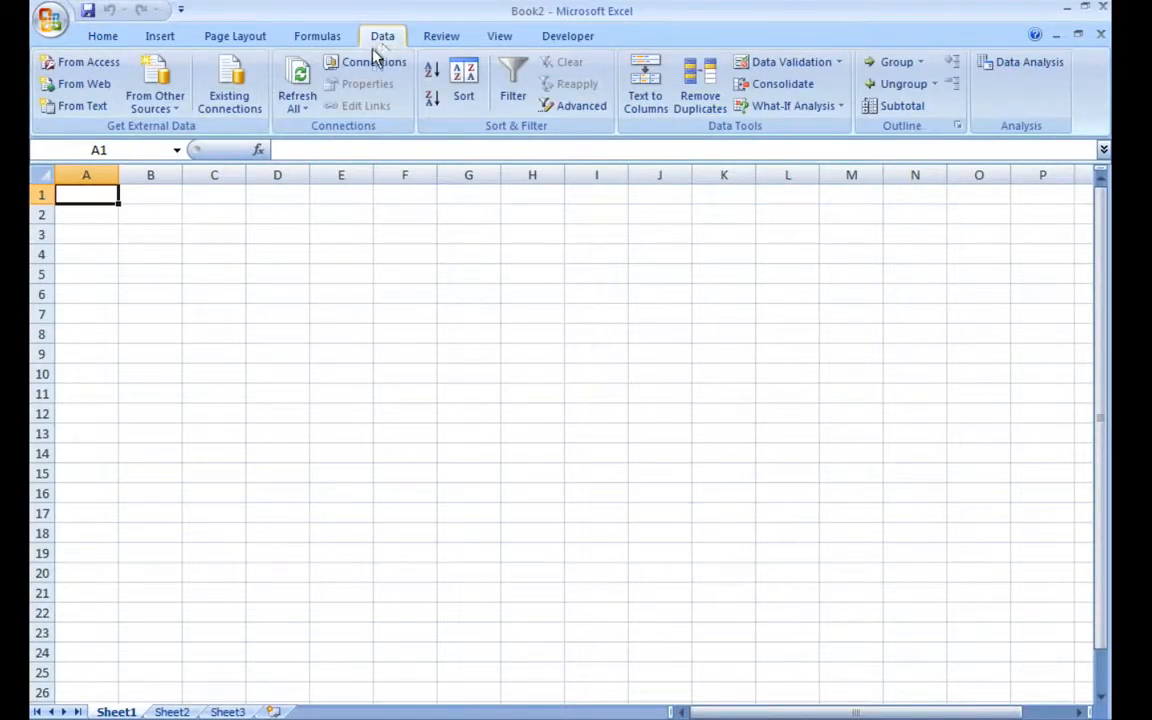
pyautogui.click(88, 112)
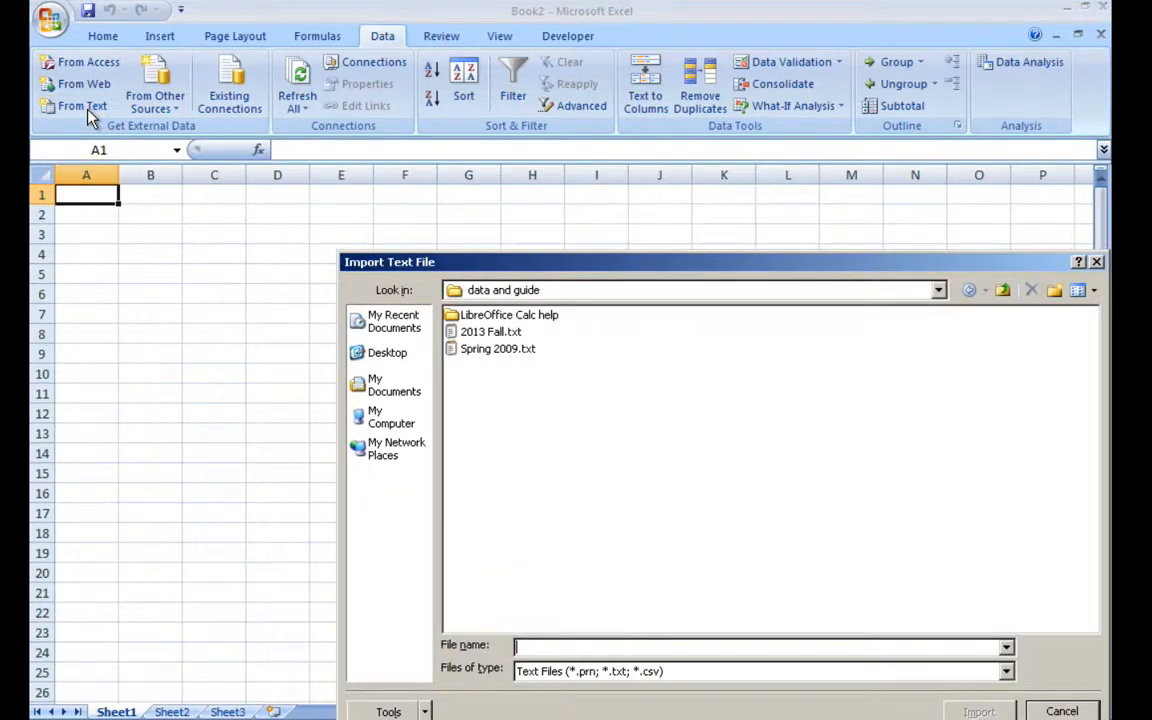
pyautogui.click(495, 334)
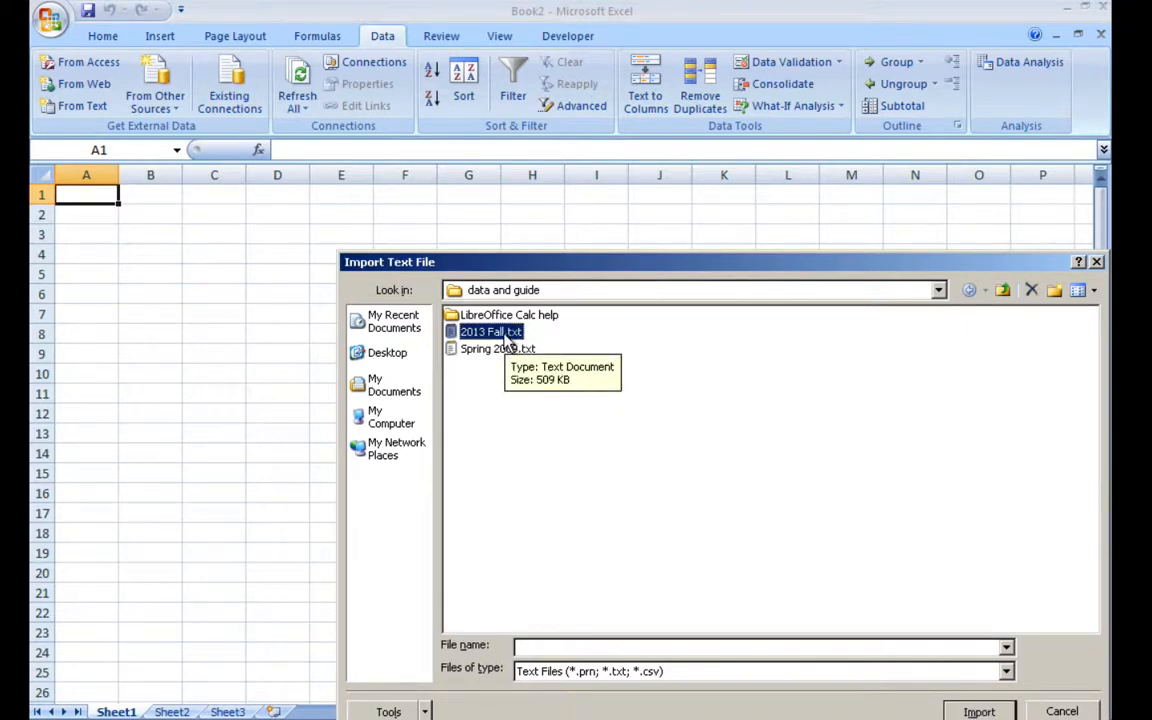
pyautogui.click(979, 711)
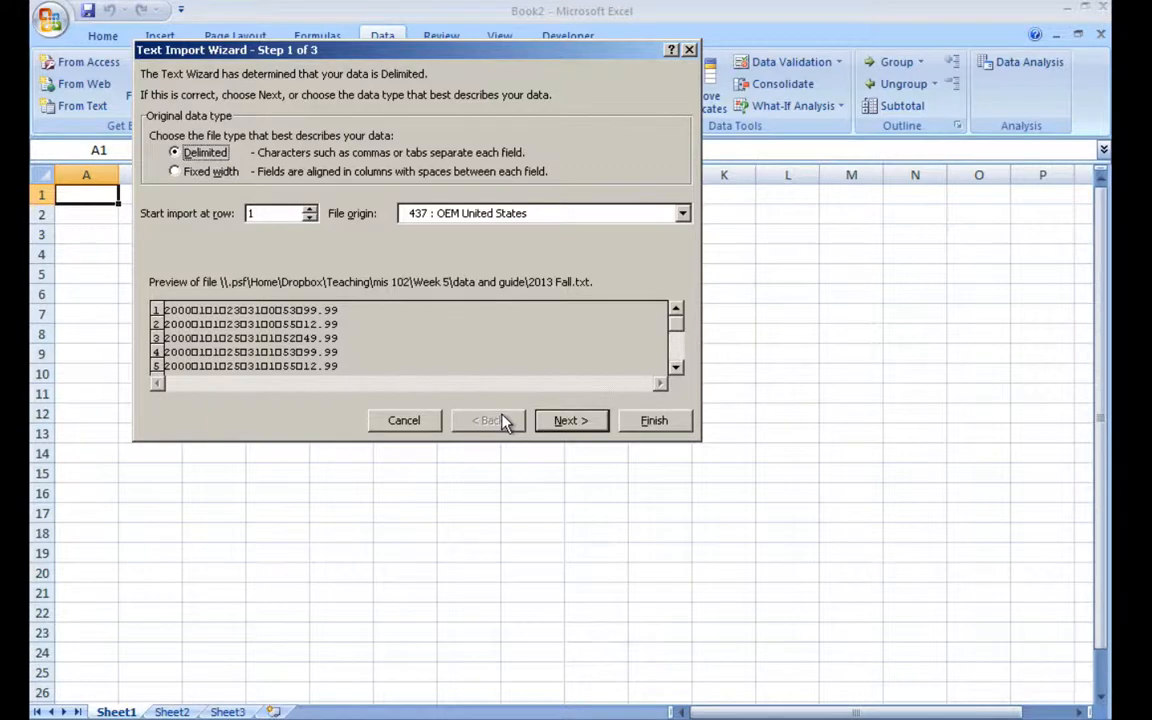
pyautogui.click(566, 421)
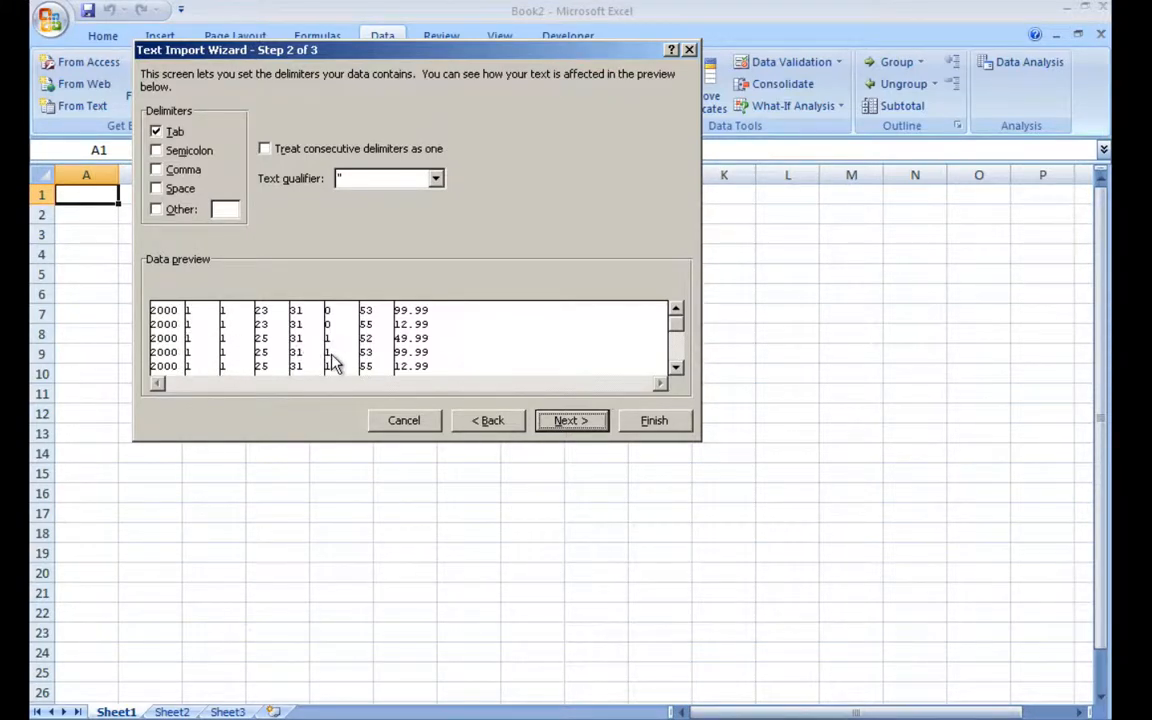
pyautogui.click(566, 421)
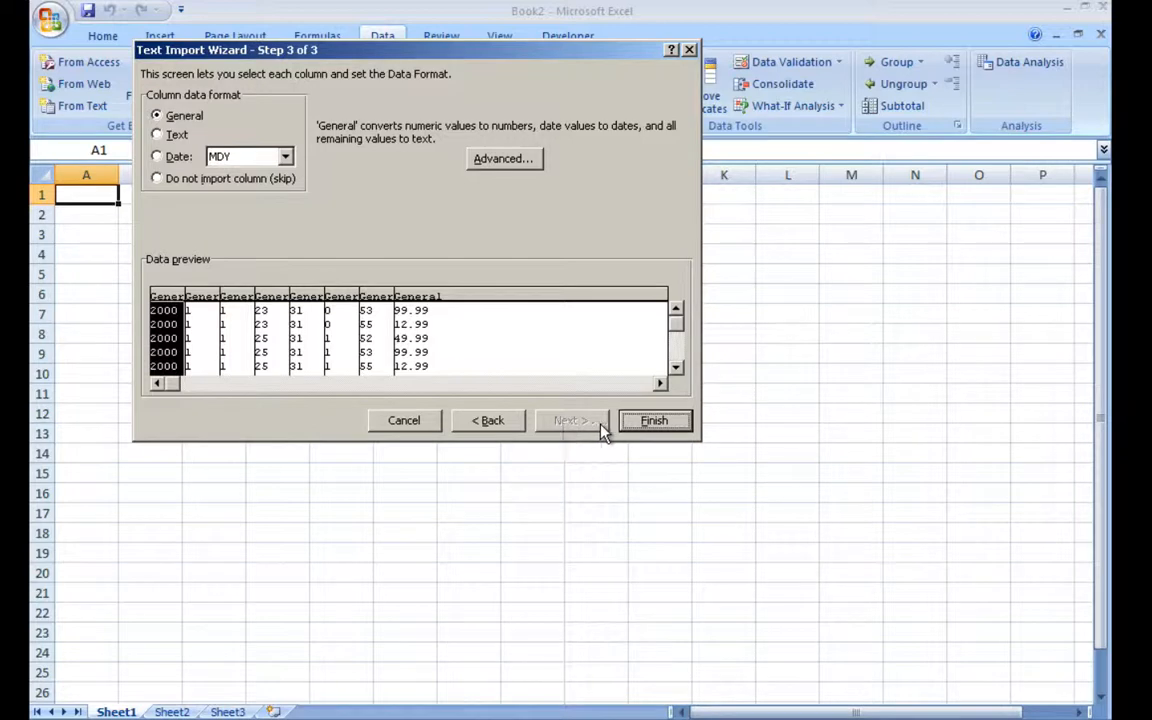
pyautogui.click(650, 420)
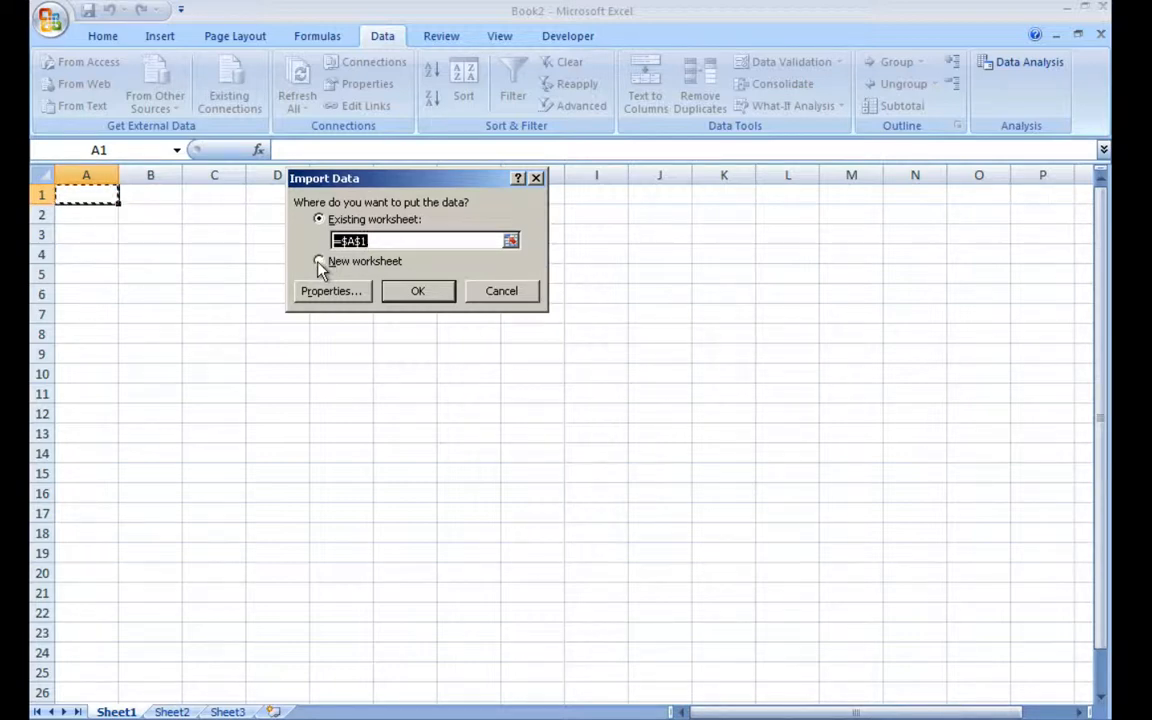
pyautogui.click(412, 295)
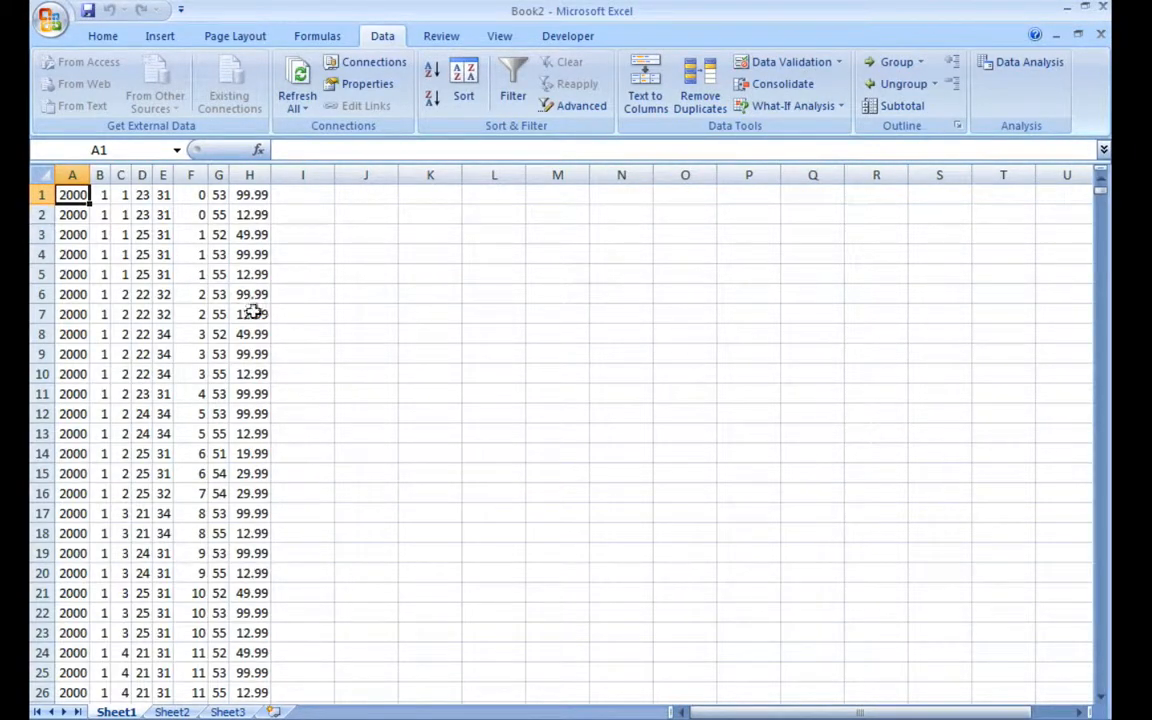
# Insert a row above the imported data with the bold headers year, month, day, salesID, custID, transID, prodID and price.
pyautogui.scroll(-20, 240, 405)
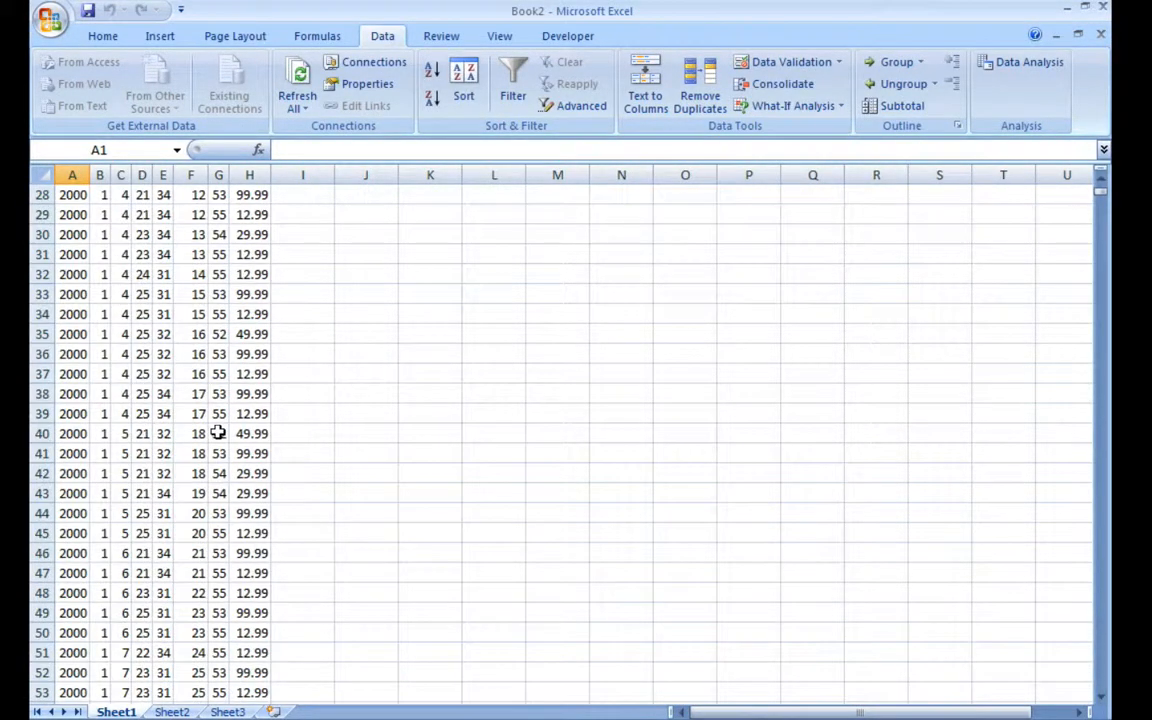
pyautogui.scroll(-20, 218, 432)
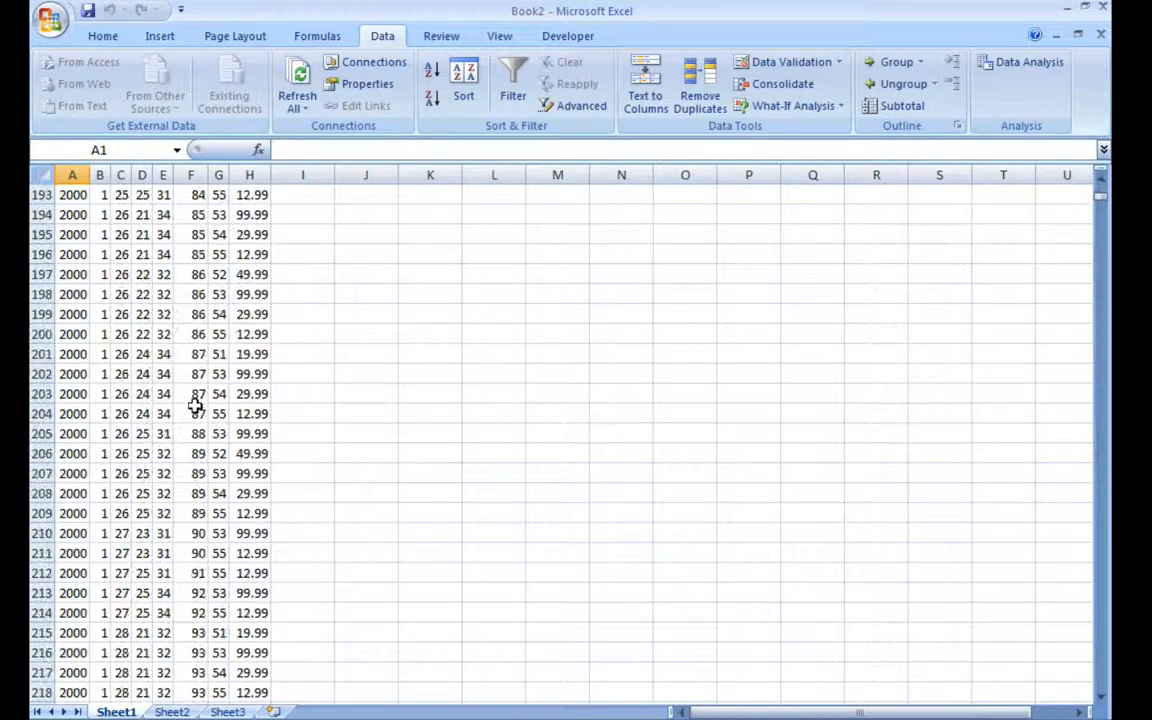
pyautogui.scroll(15, 195, 408)
pyautogui.scroll(20, 195, 408)
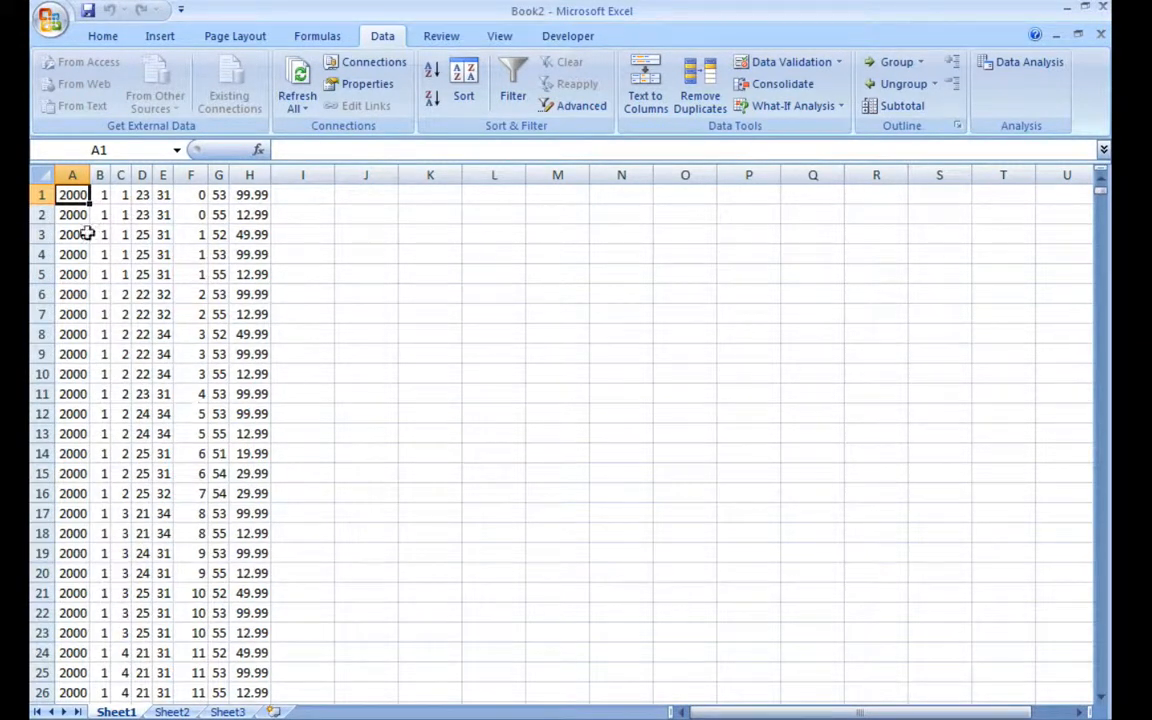
pyautogui.click(37, 195)
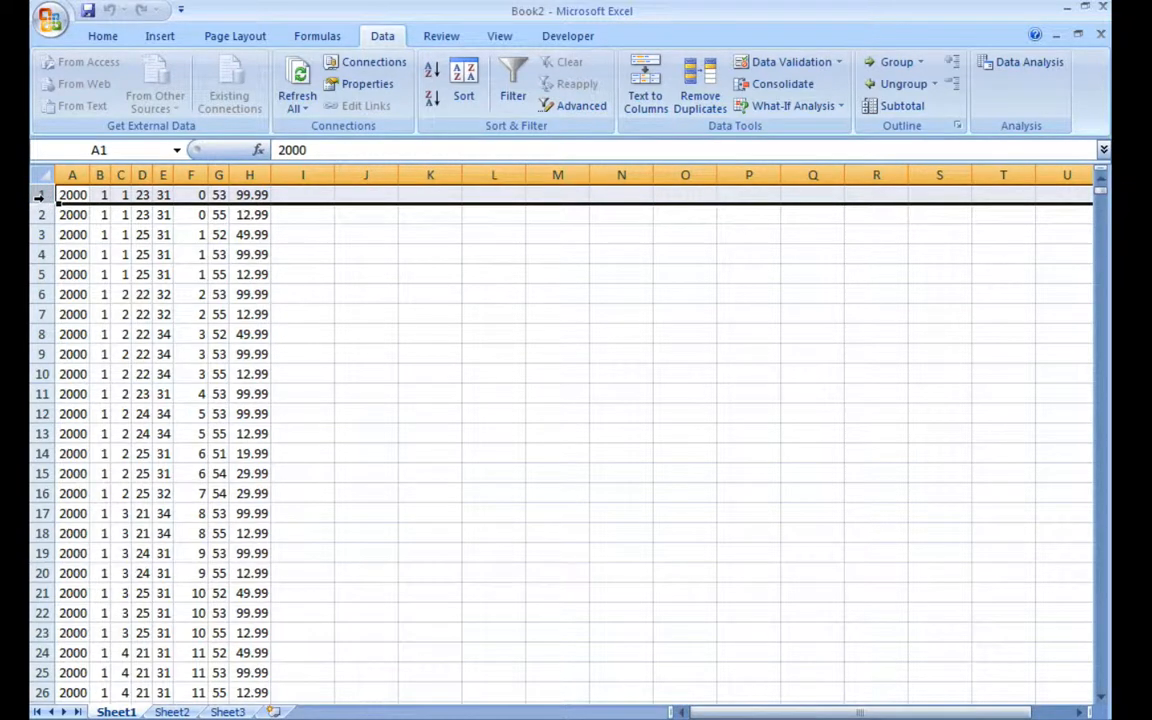
pyautogui.rightClick(37, 197)
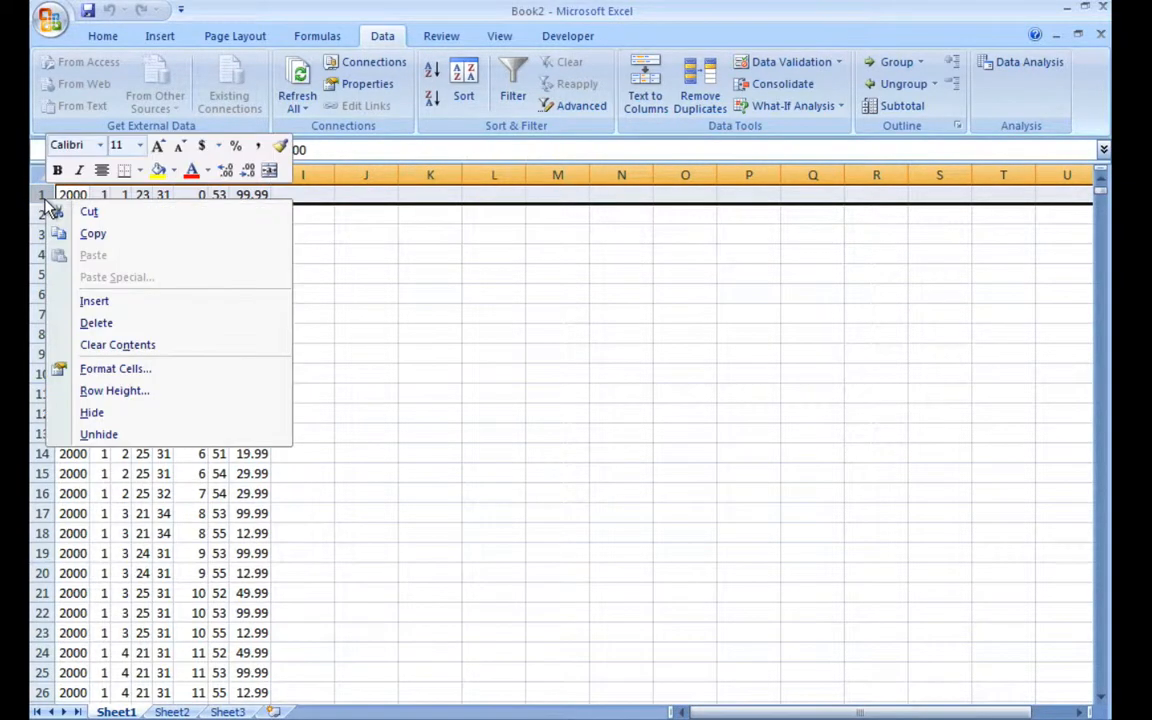
pyautogui.click(122, 298)
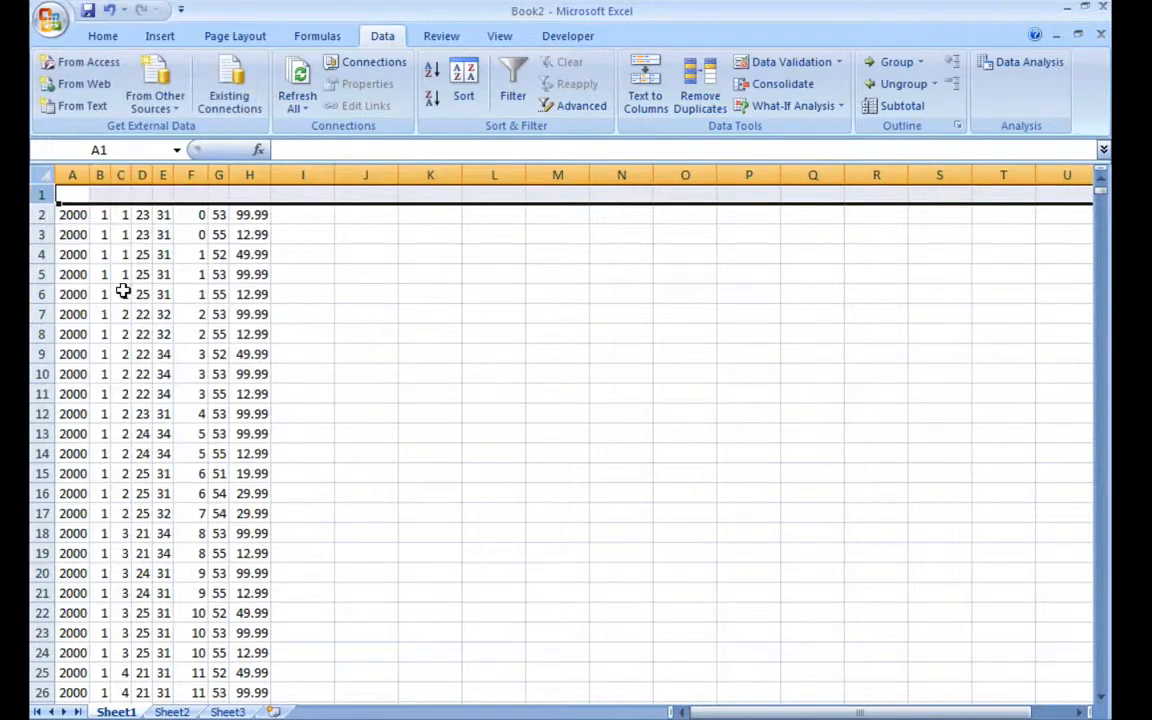
pyautogui.click(78, 198)
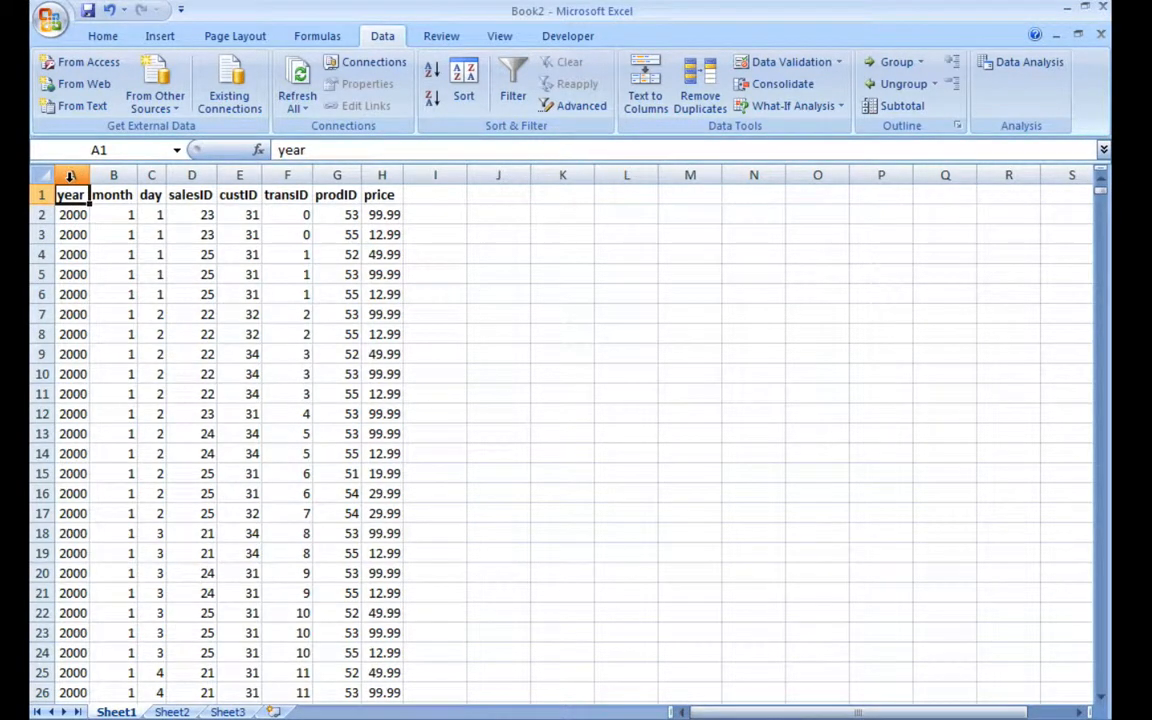
# Create a PivotTable from columns A through H of Sheet1 on a new worksheet.
pyautogui.moveTo(70, 176); pyautogui.dragTo(380, 174)
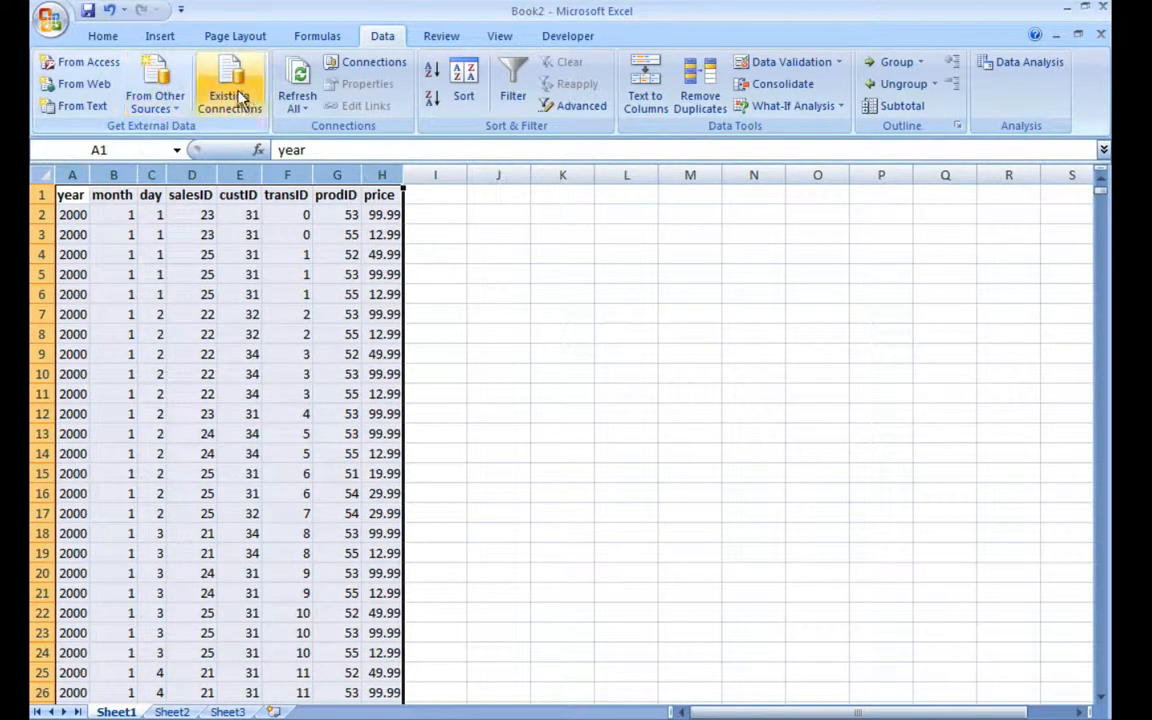
pyautogui.click(160, 38)
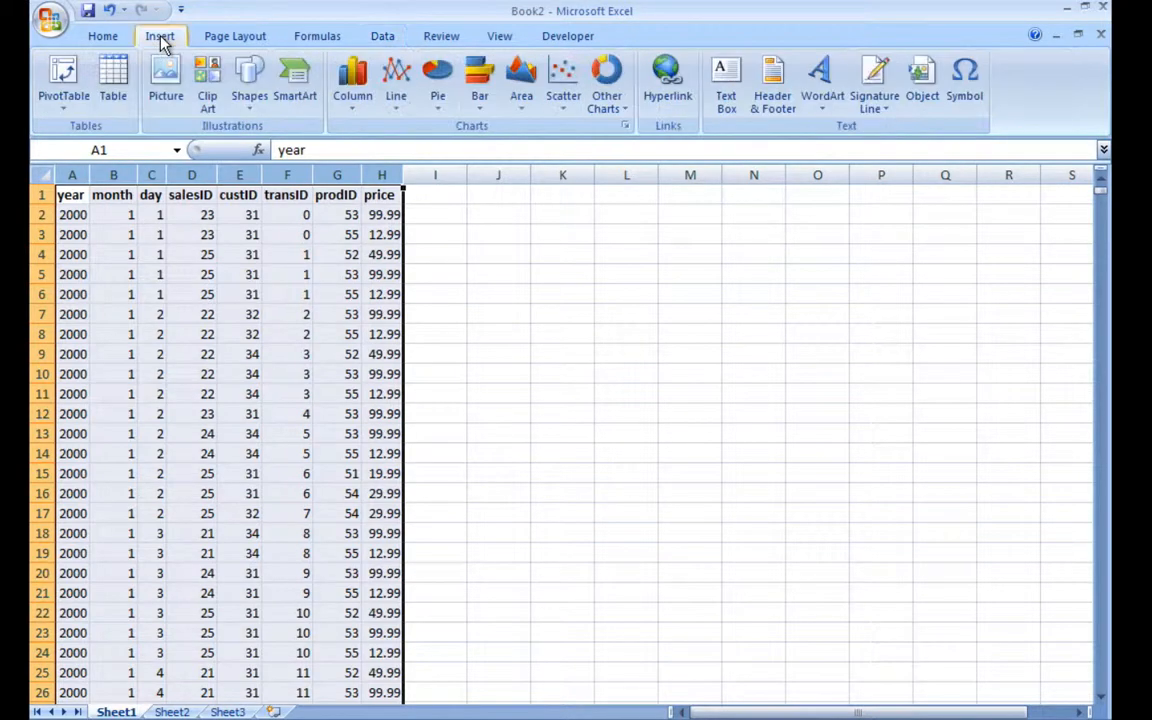
pyautogui.click(65, 102)
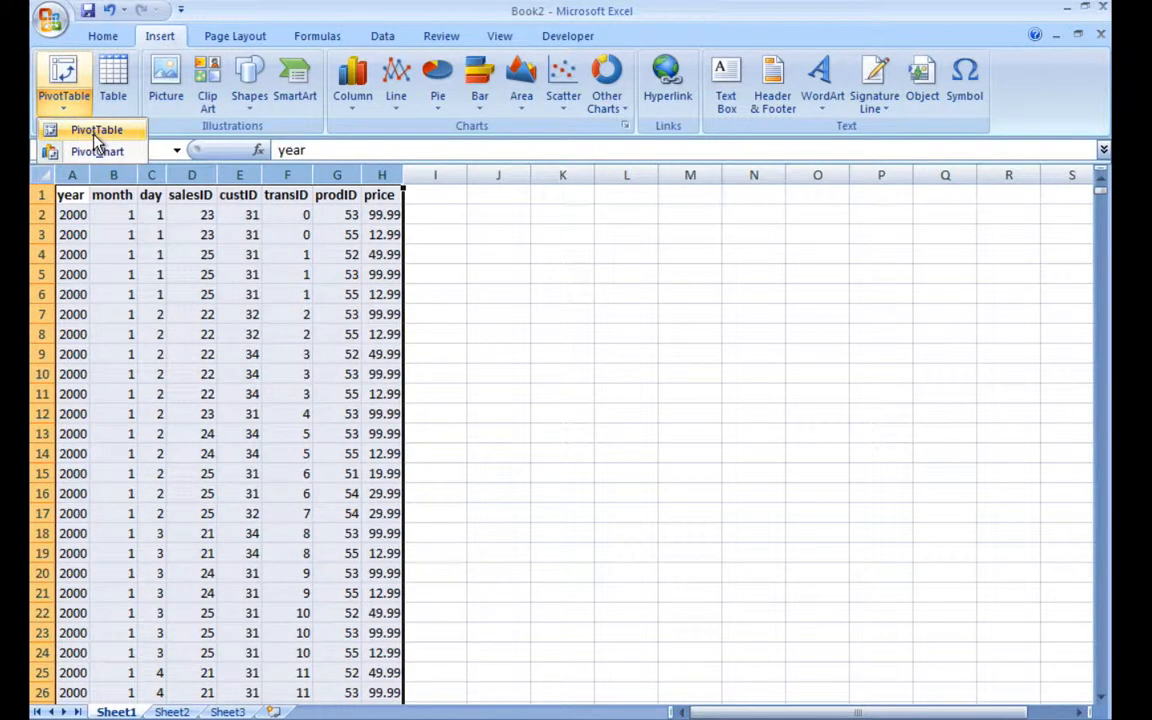
pyautogui.click(95, 137)
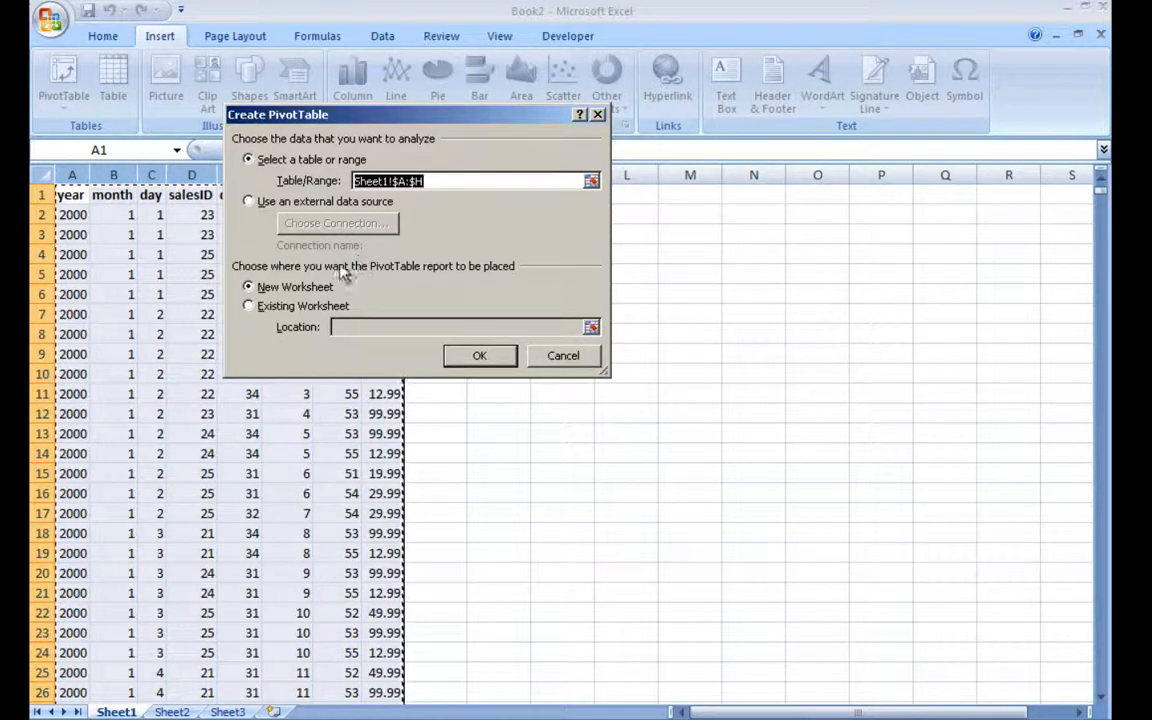
pyautogui.click(256, 288)
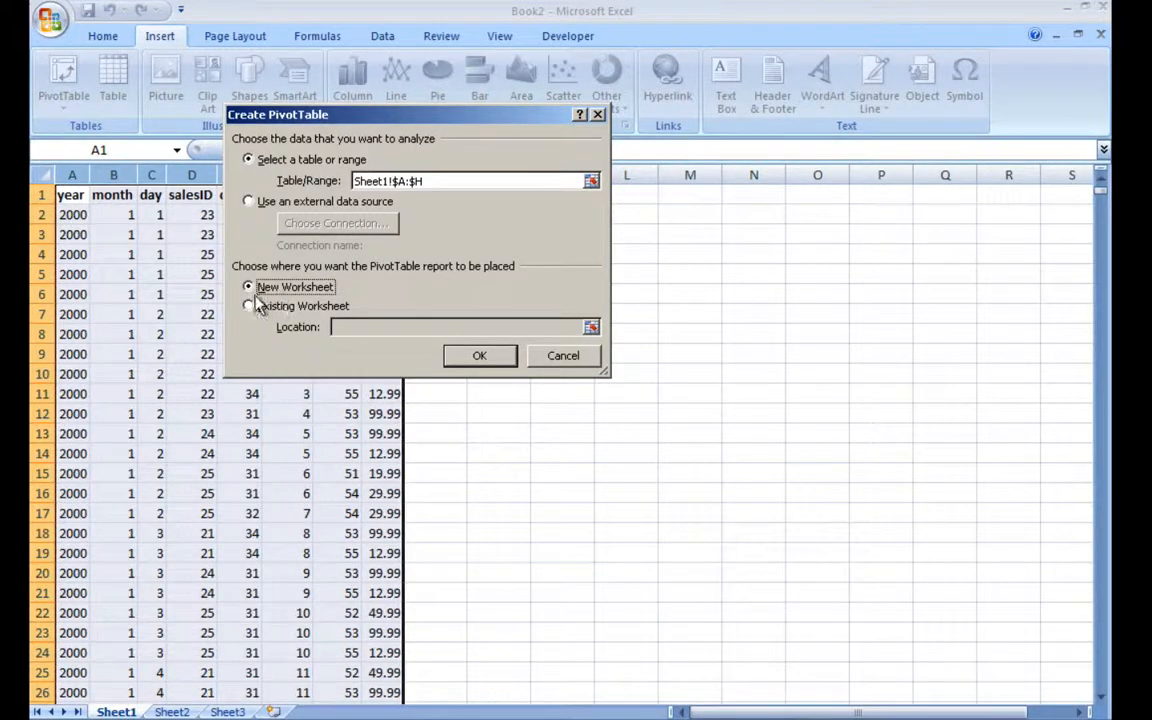
pyautogui.click(478, 358)
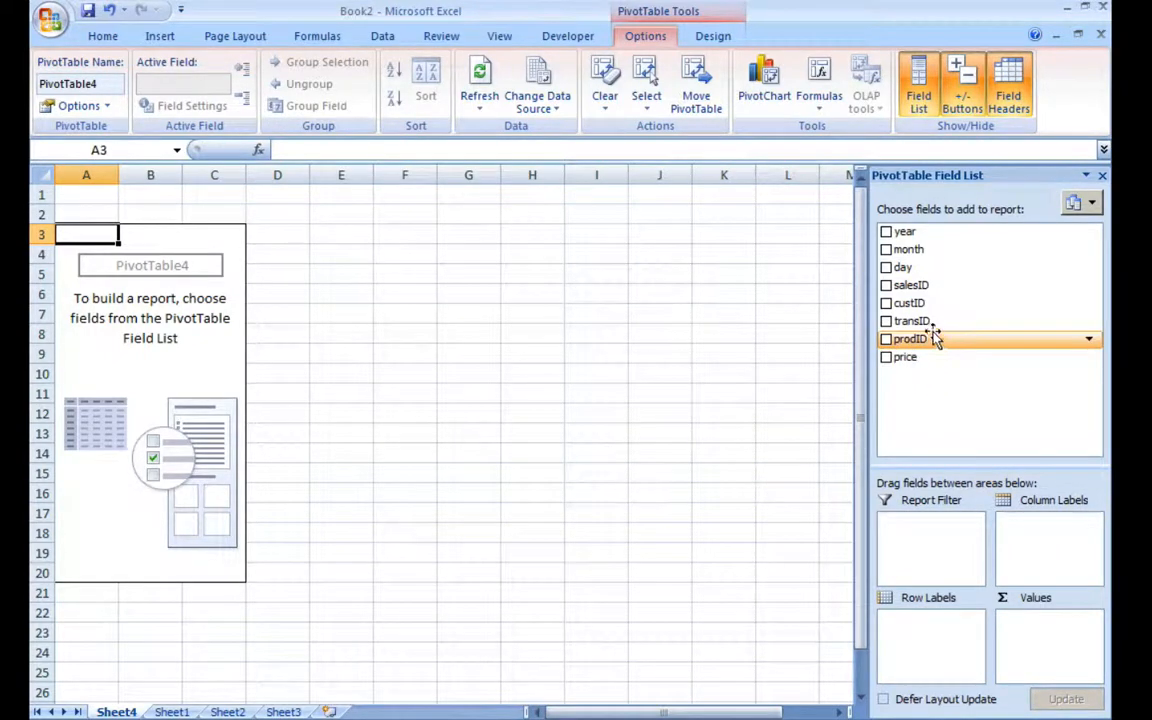
# Lay out the PivotTable with custID as row labels, prodID as column labels and price as values.
pyautogui.moveTo(906, 304); pyautogui.dragTo(929, 649)
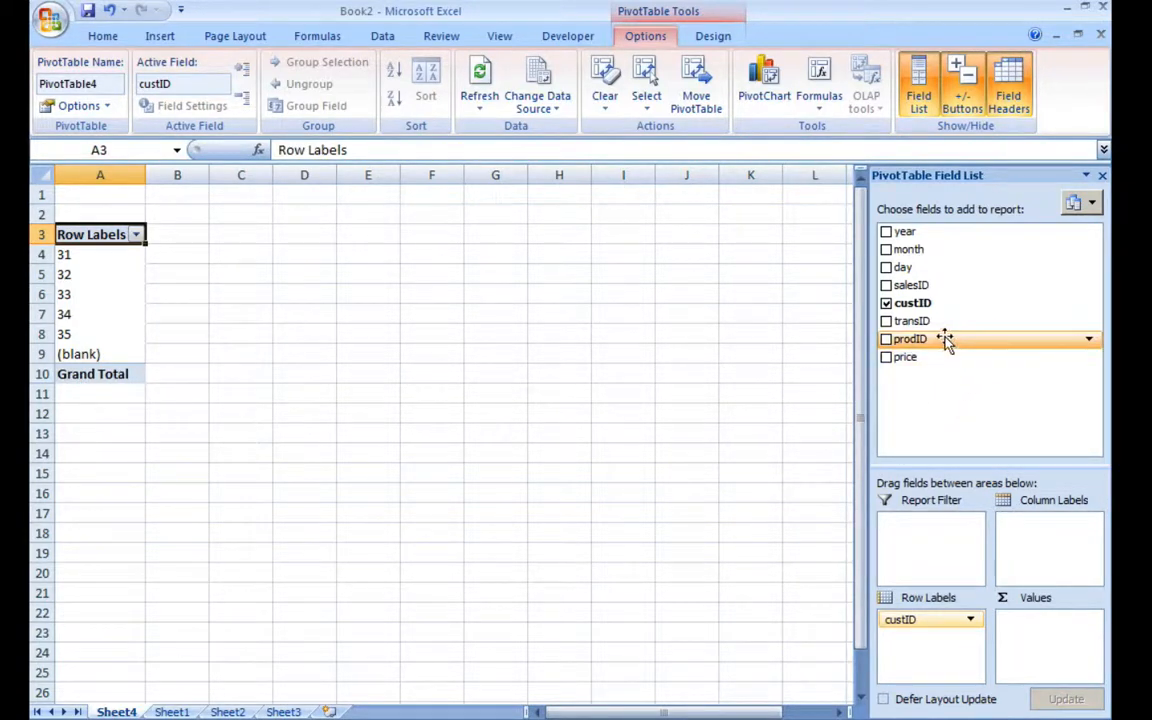
pyautogui.moveTo(905, 343); pyautogui.dragTo(1030, 541)
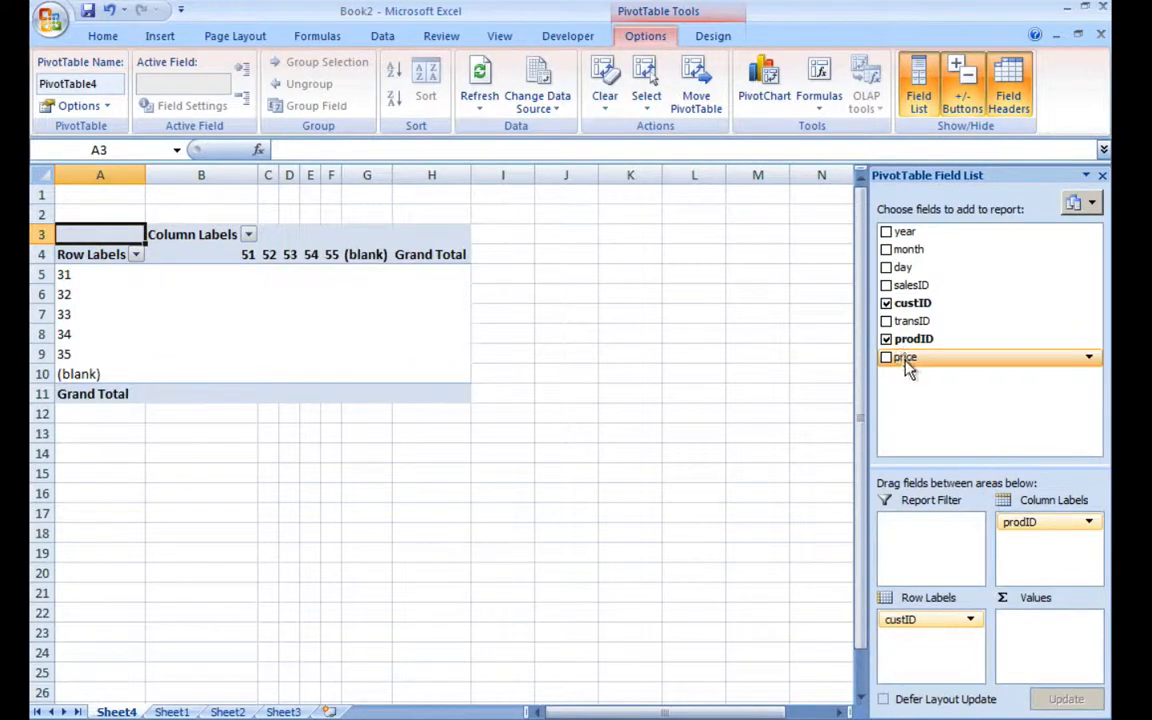
pyautogui.moveTo(903, 357); pyautogui.dragTo(1047, 659)
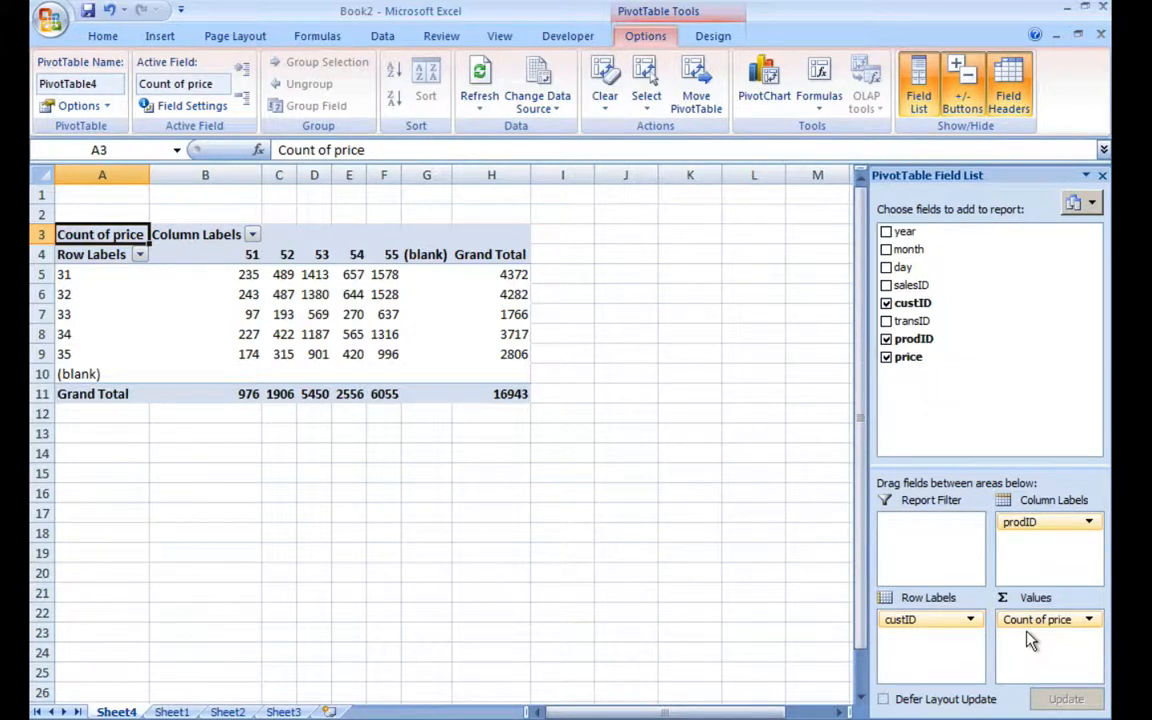
# Summarize the PivotTable's price values by Sum.
pyautogui.click(1090, 621)
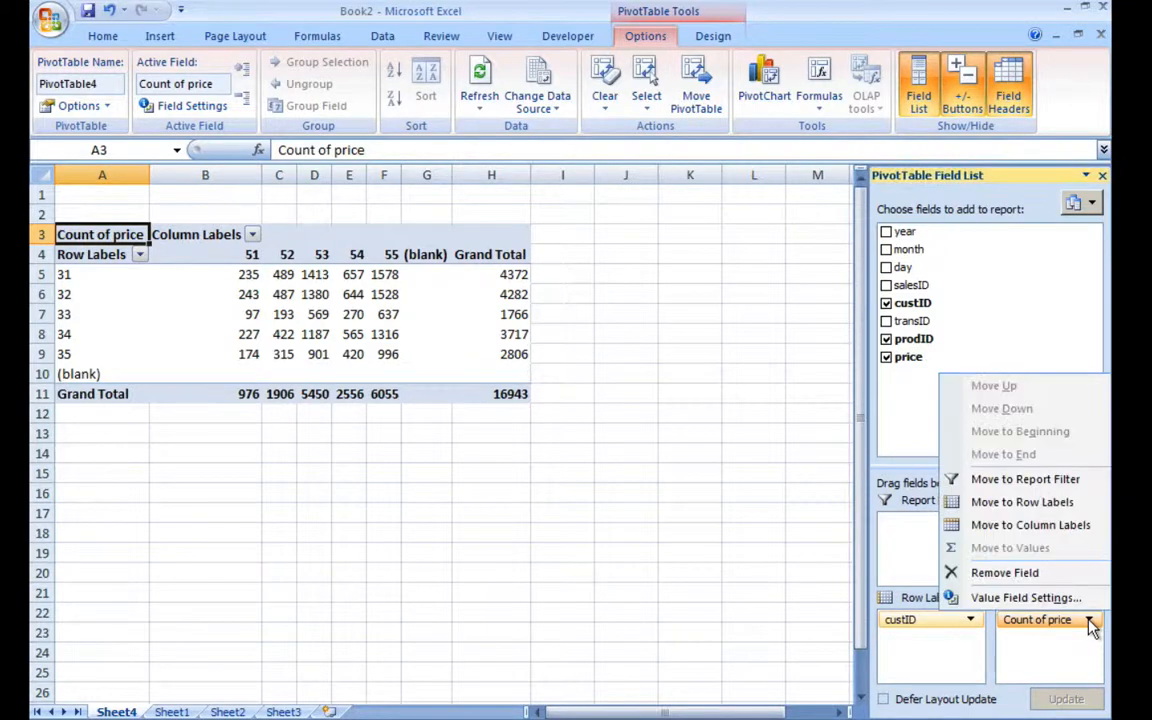
pyautogui.click(1021, 599)
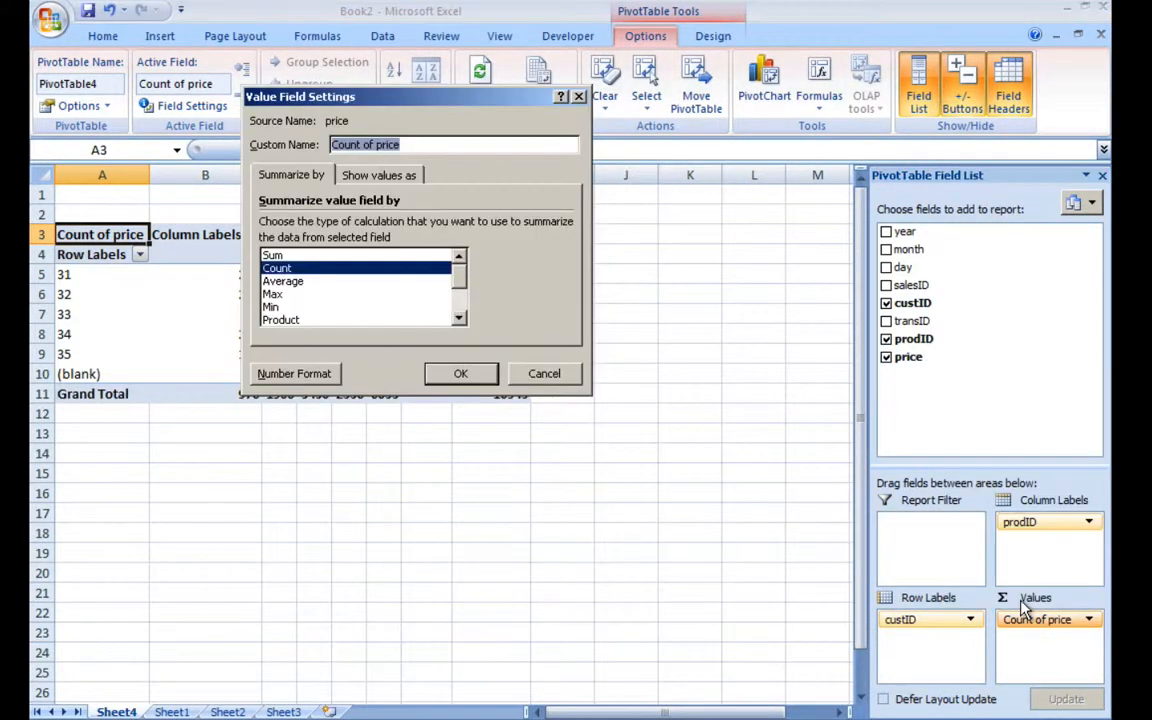
pyautogui.click(305, 256)
pyautogui.click(458, 373)
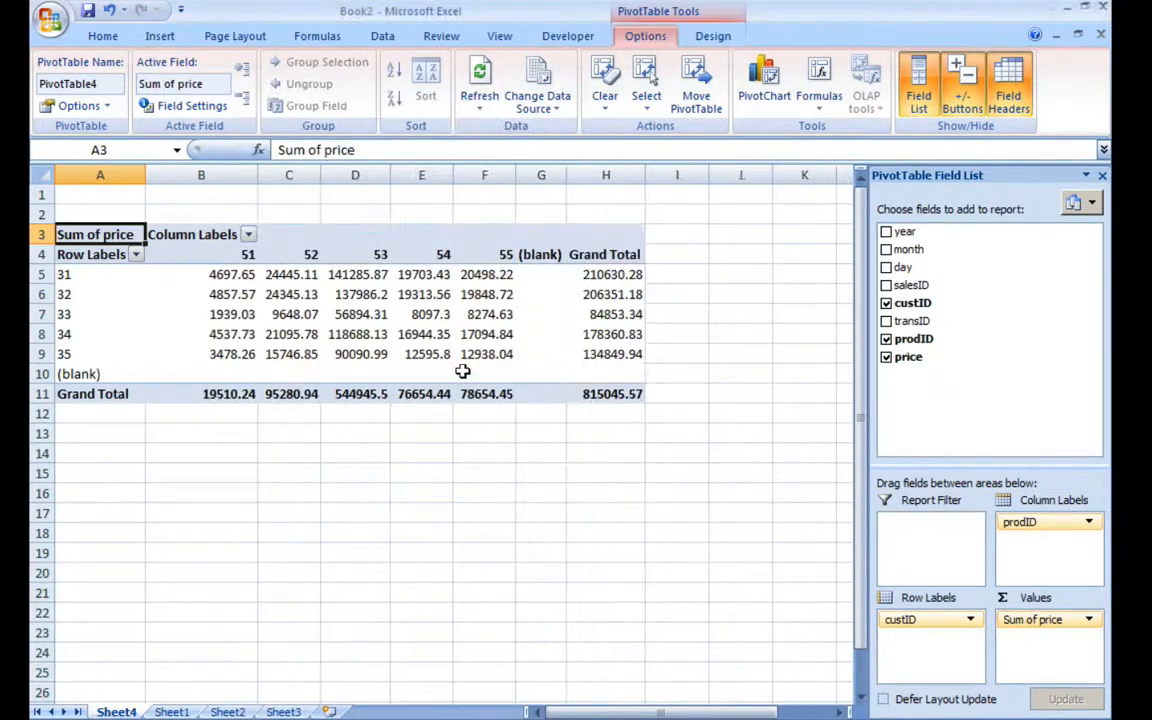
# Examine the grand total for product 51 together with the customer amounts above it.
pyautogui.click(229, 397)
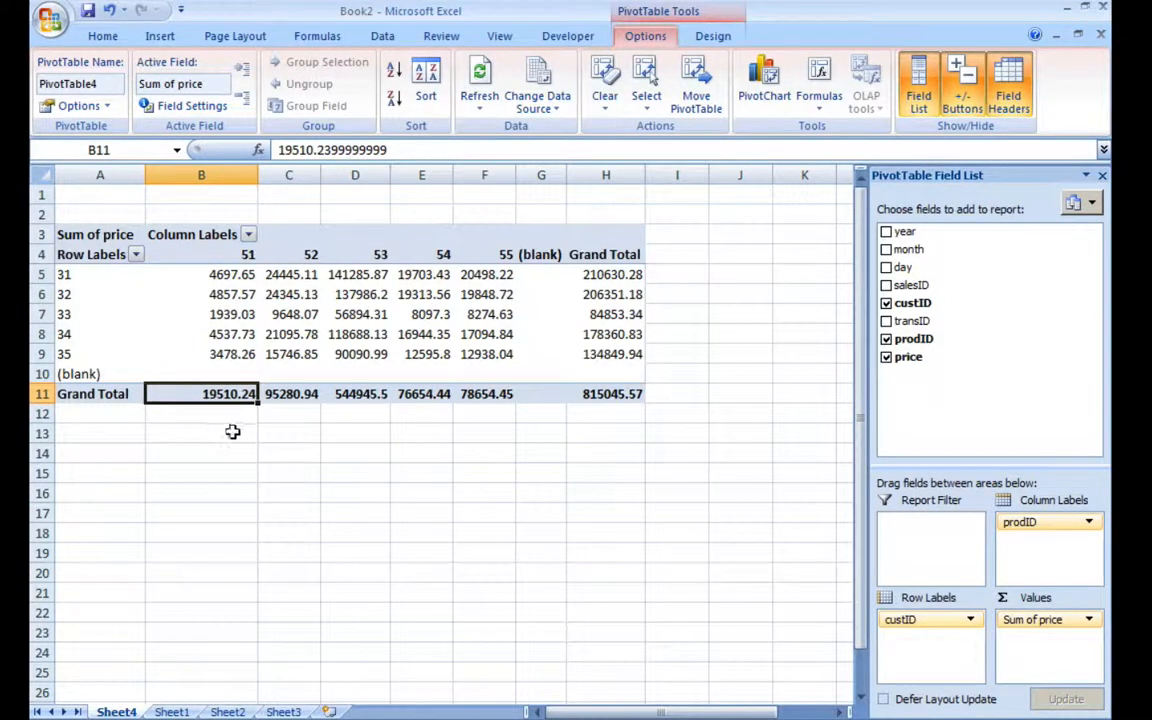
pyautogui.hotkey('shift', 'Up')
pyautogui.hotkey('shift', 'Up')
pyautogui.hotkey('shift', 'Up')
pyautogui.hotkey('shift', 'Up')
pyautogui.hotkey('shift', 'Up')
pyautogui.hotkey('shift', 'Up')
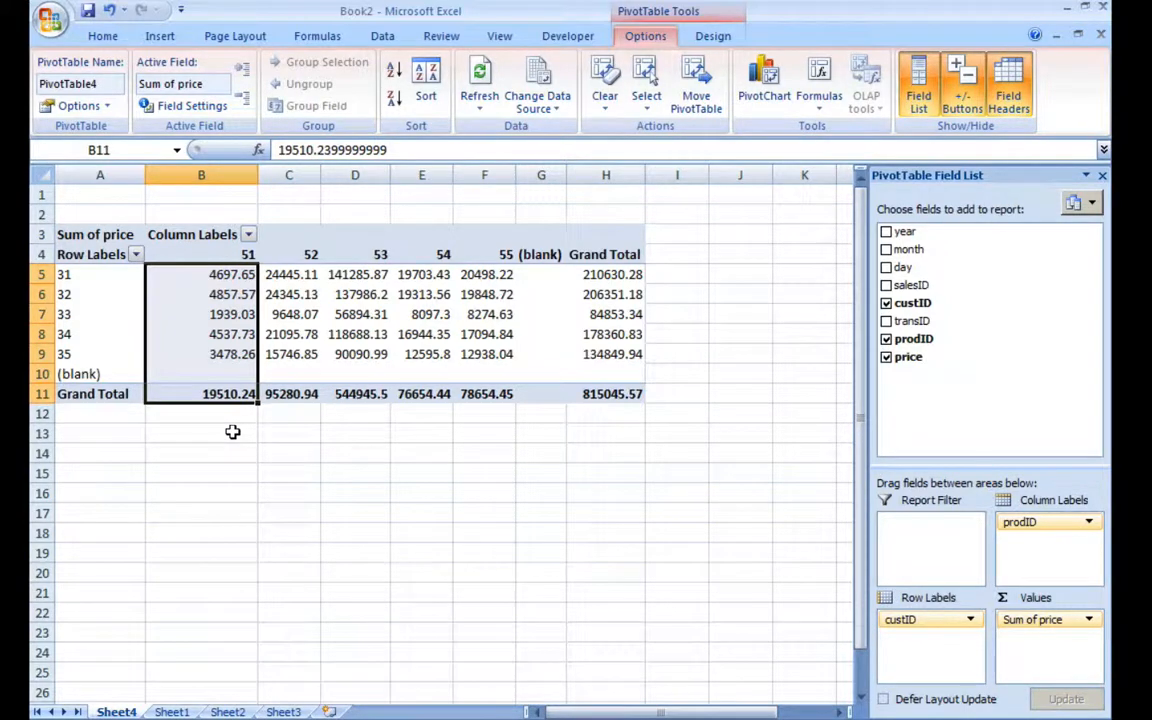
pyautogui.press('Down')
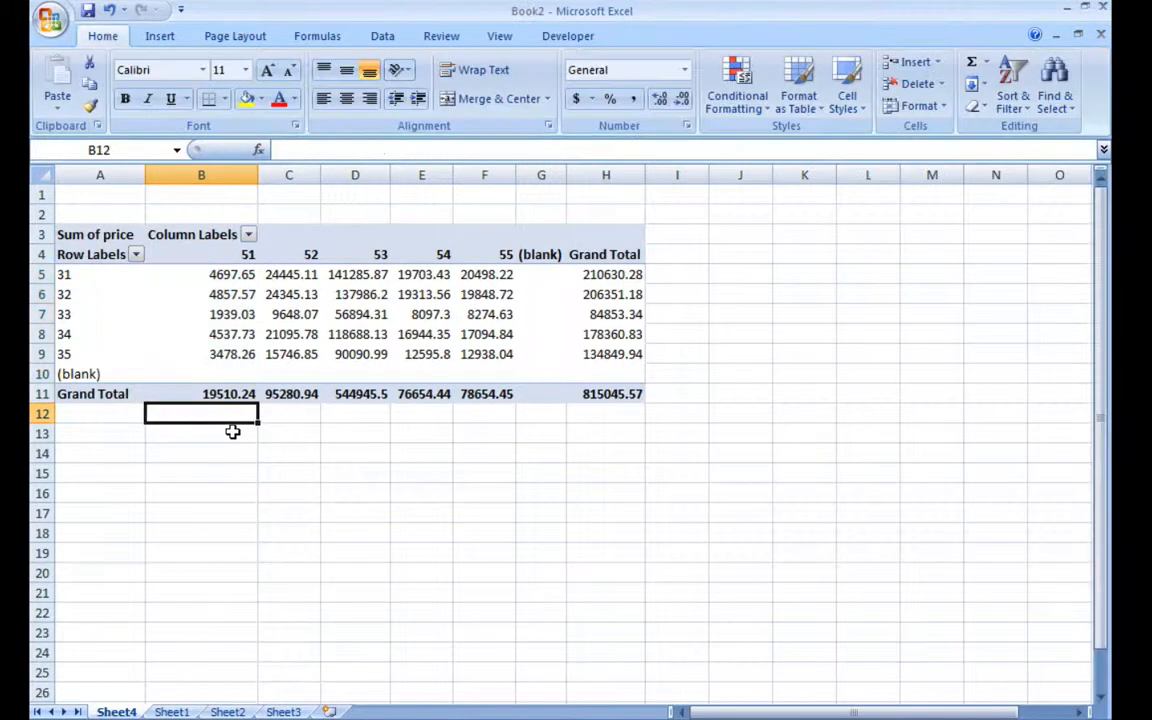
pyautogui.press('Up')
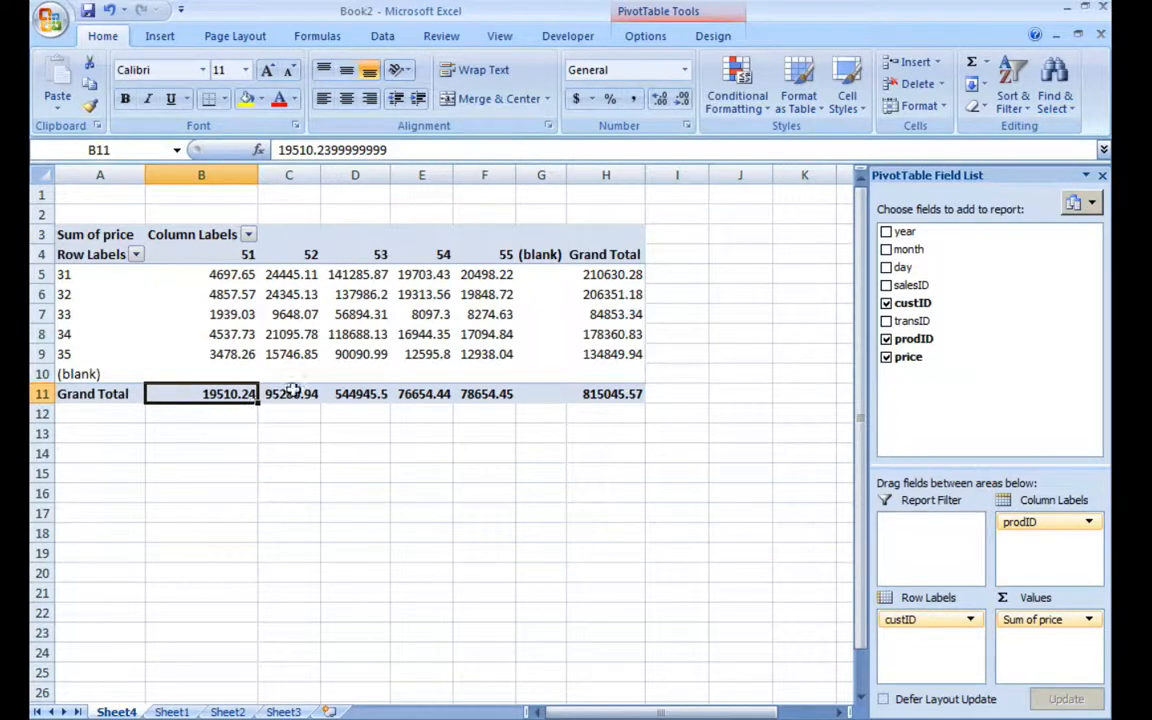
# Add the month field to the PivotTable as a report filter.
pyautogui.moveTo(579, 314)
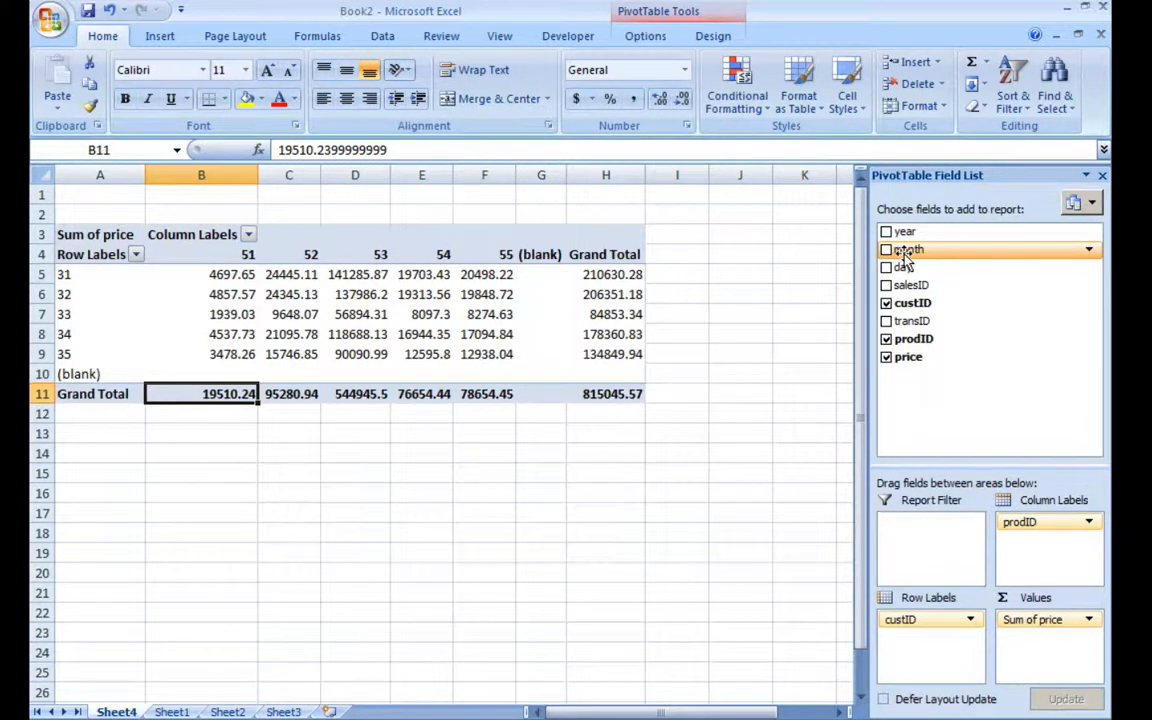
pyautogui.moveTo(905, 253); pyautogui.dragTo(926, 545)
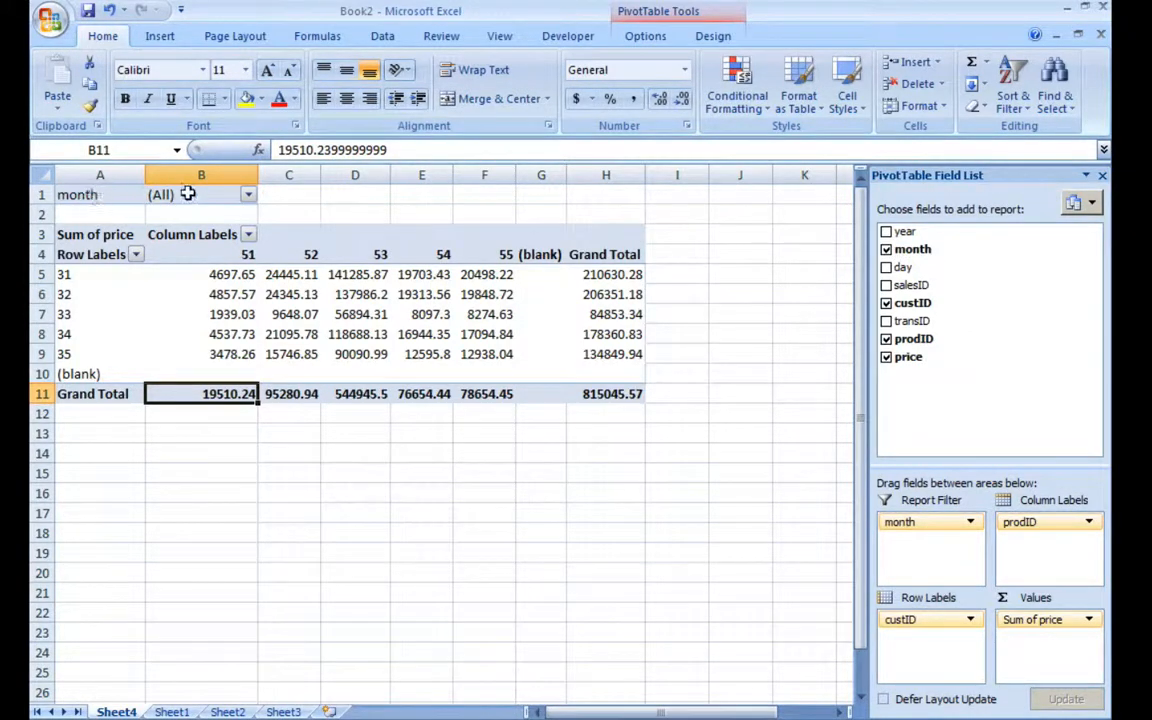
# Filter the PivotTable to month 1 with the month report filter.
pyautogui.click(249, 196)
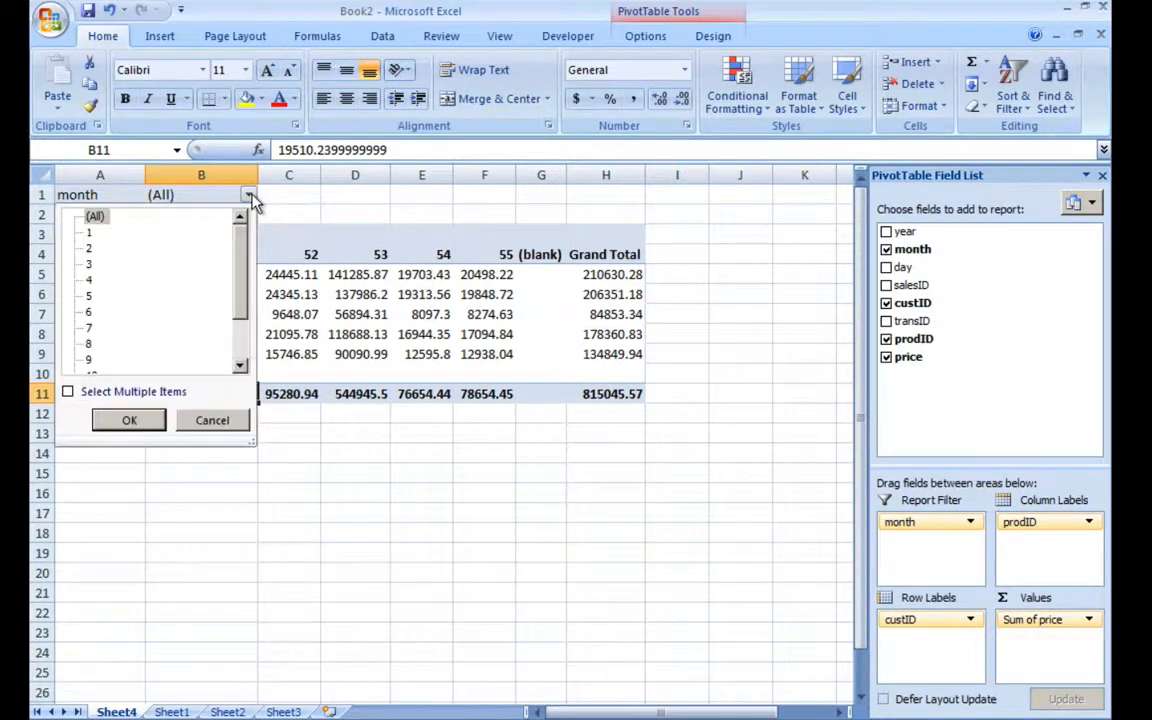
pyautogui.click(89, 233)
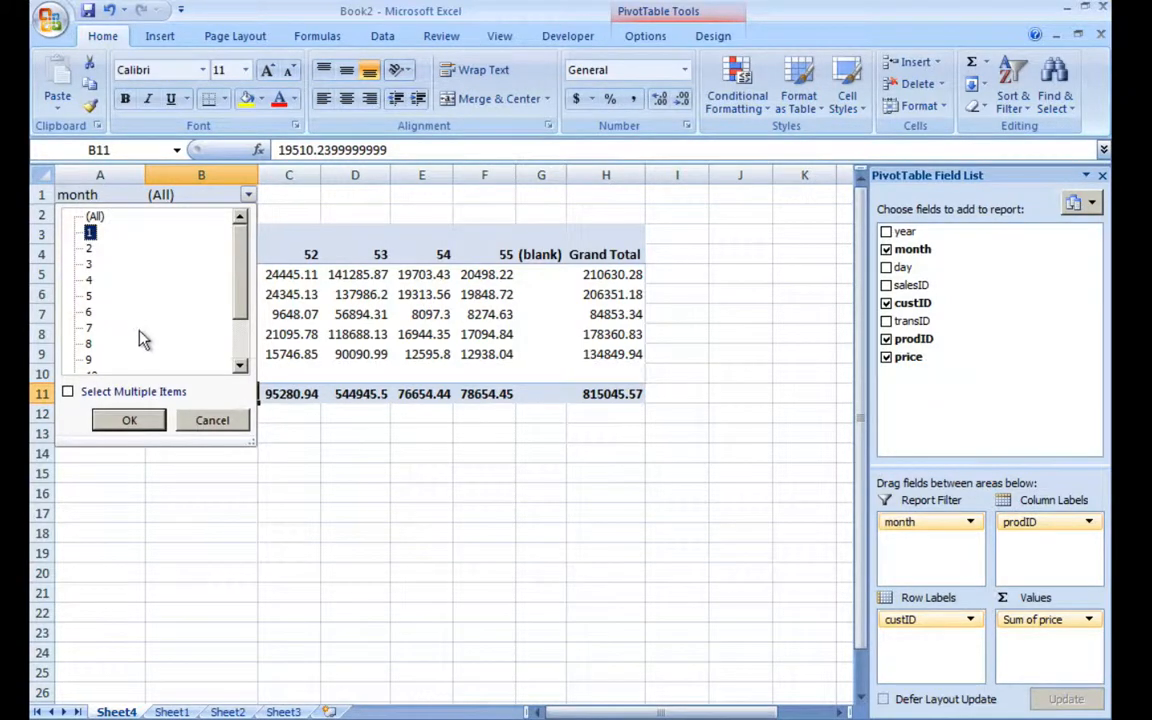
pyautogui.click(131, 421)
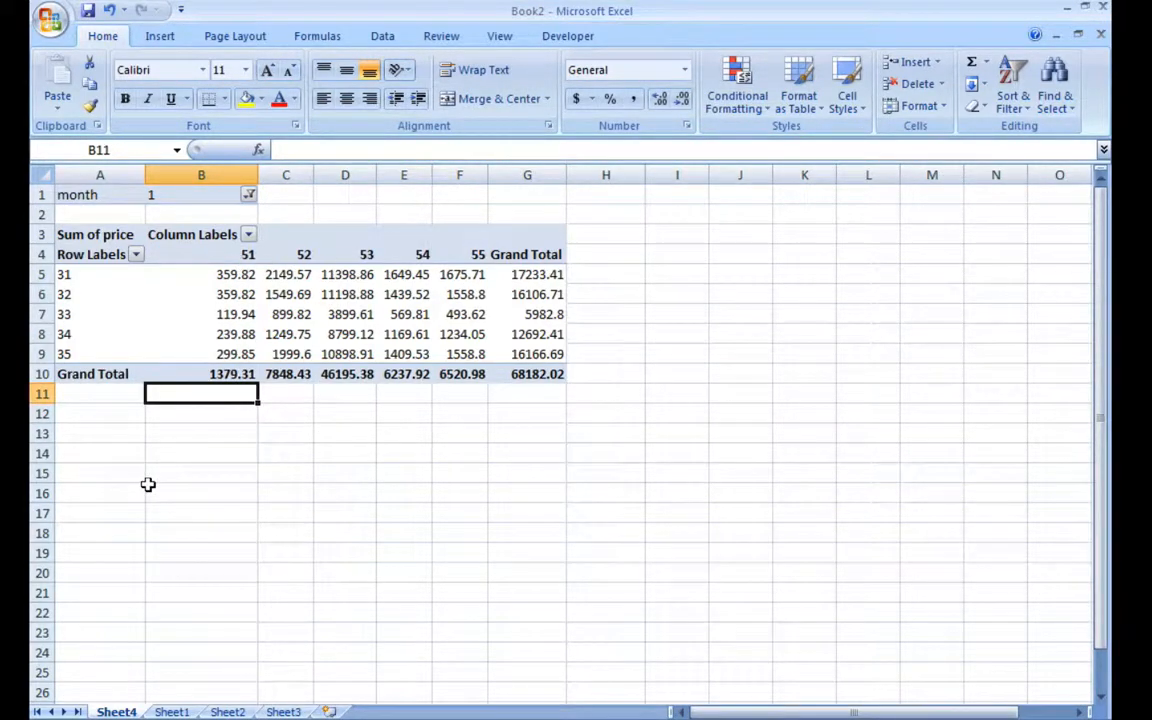
pyautogui.click(301, 428)
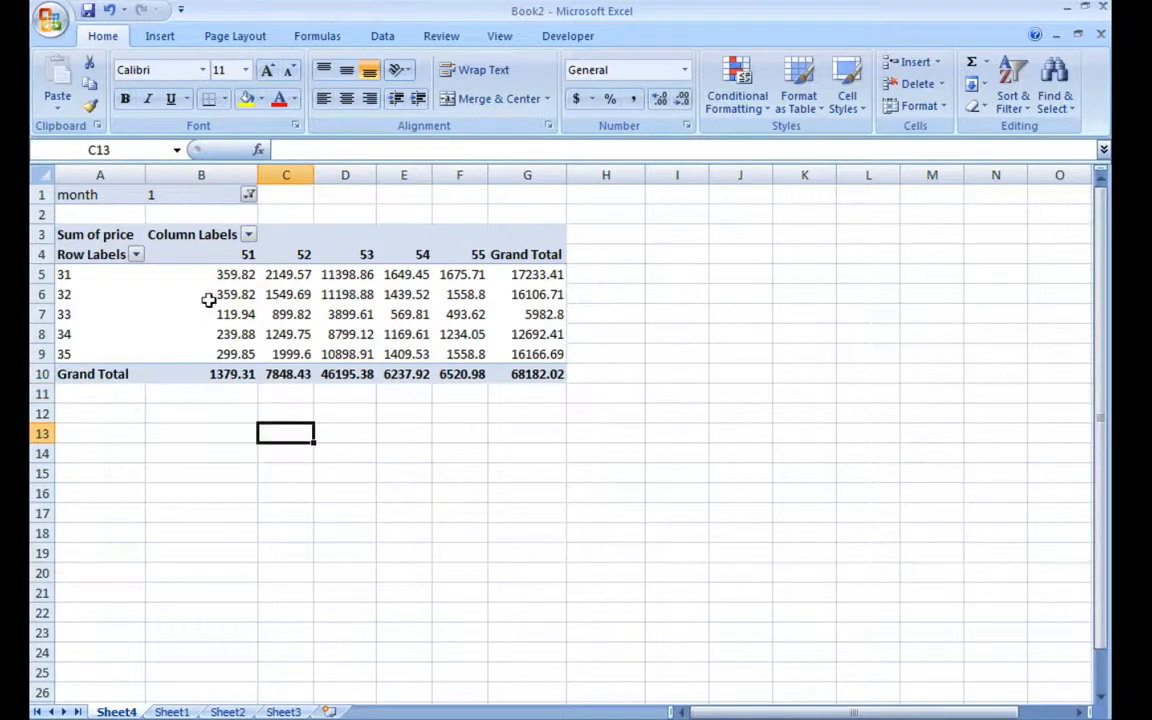
# Add the year field as a report filter above month and filter the PivotTable to 2005.
pyautogui.click(208, 298)
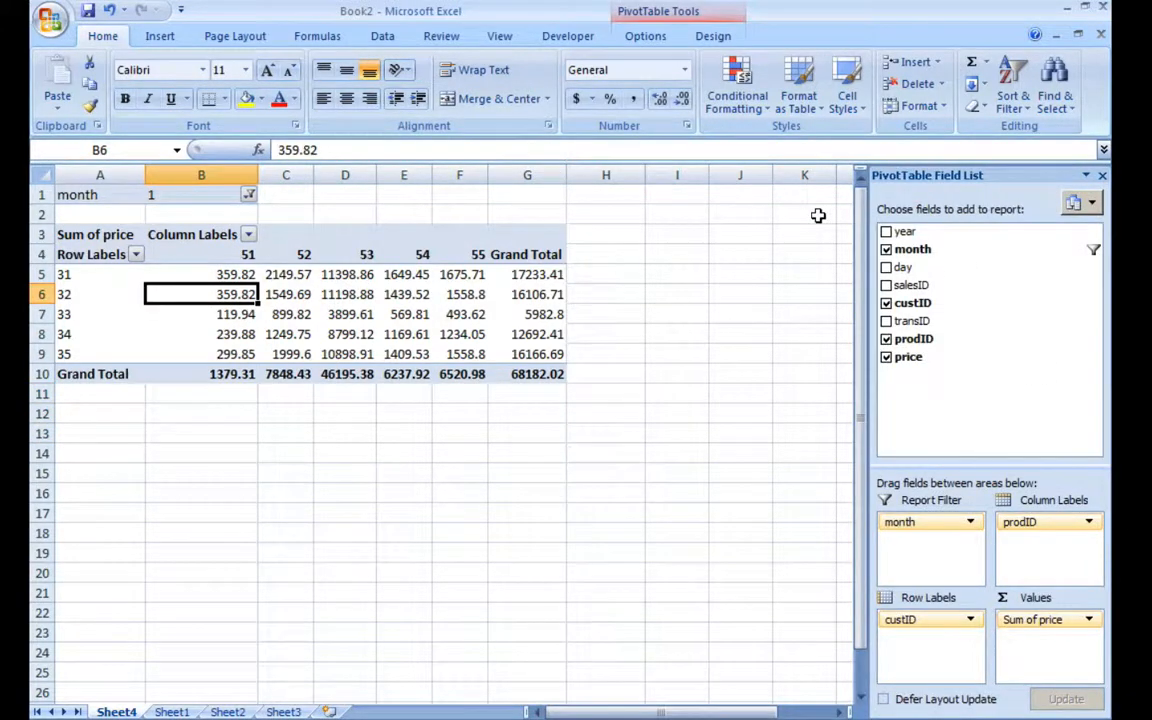
pyautogui.moveTo(915, 232); pyautogui.dragTo(896, 526)
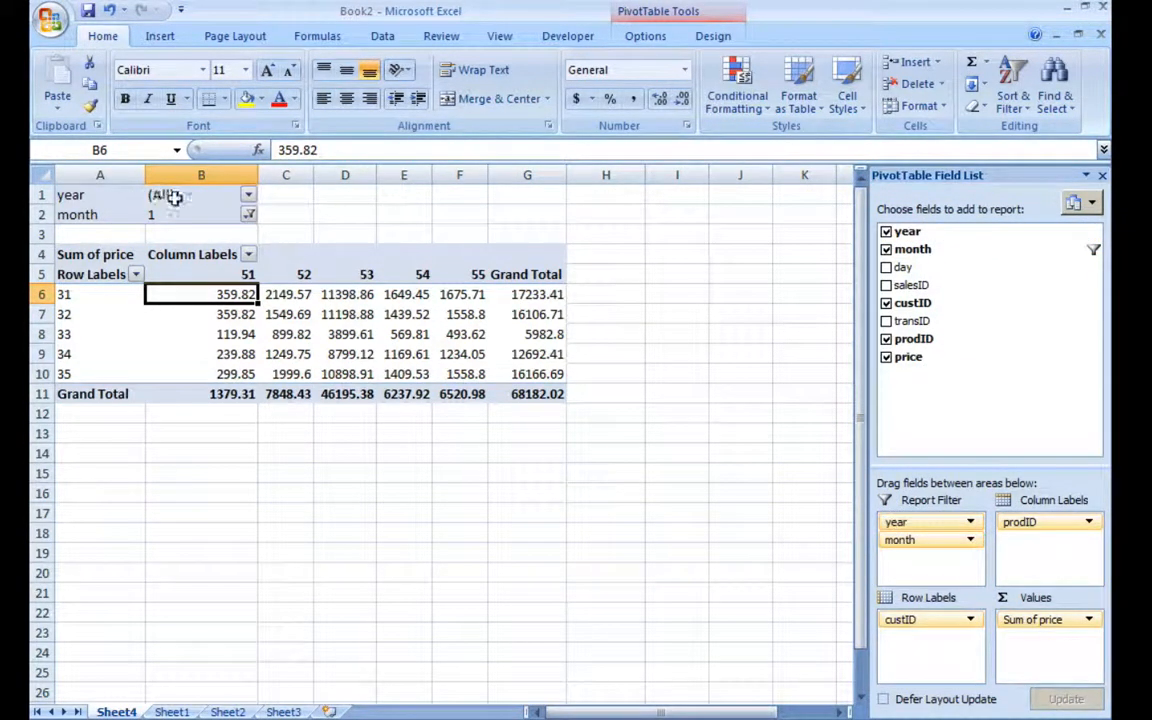
pyautogui.click(249, 197)
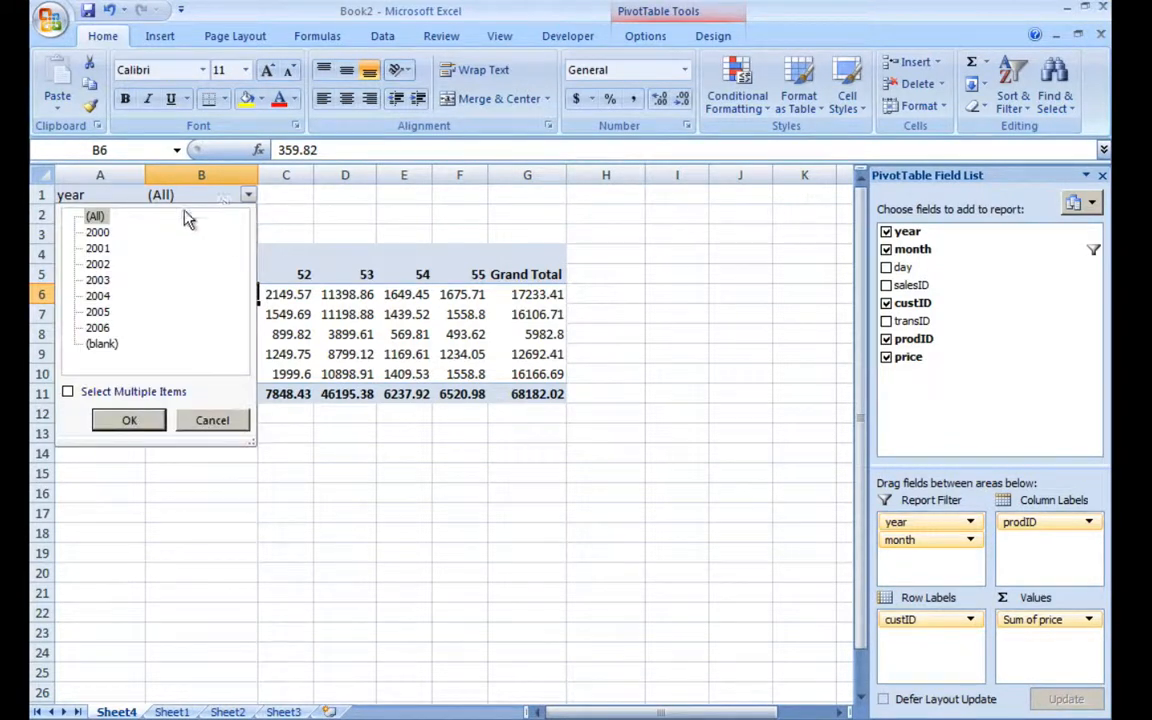
pyautogui.click(97, 313)
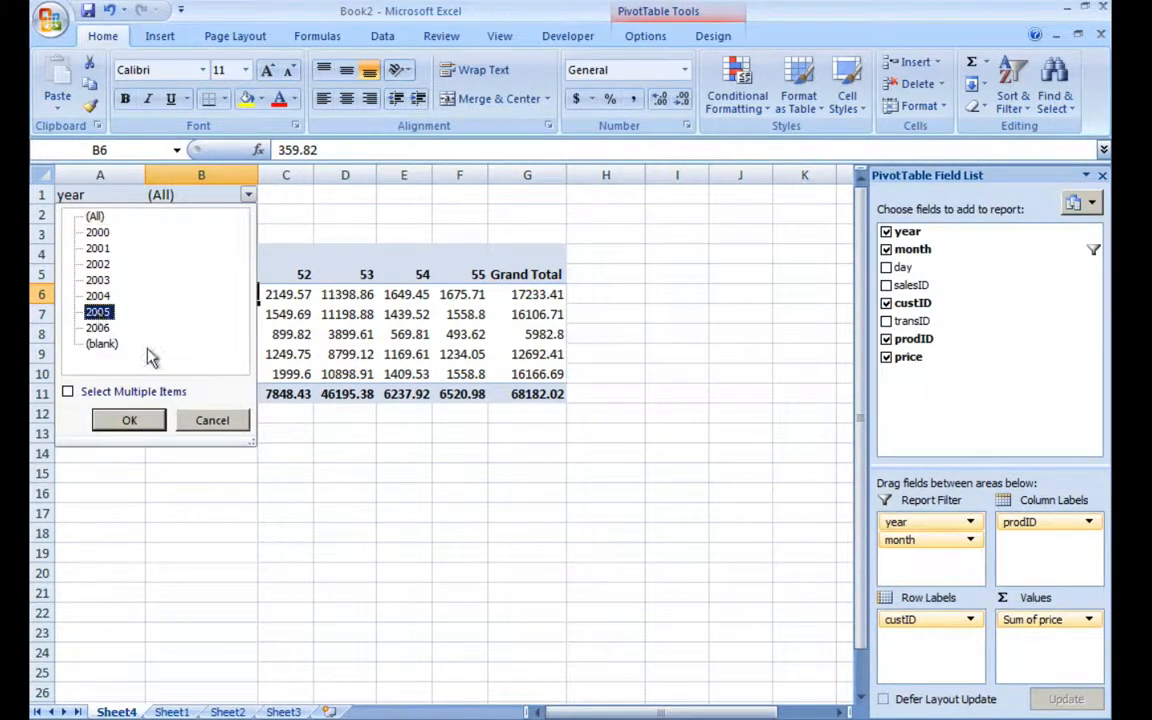
pyautogui.click(129, 419)
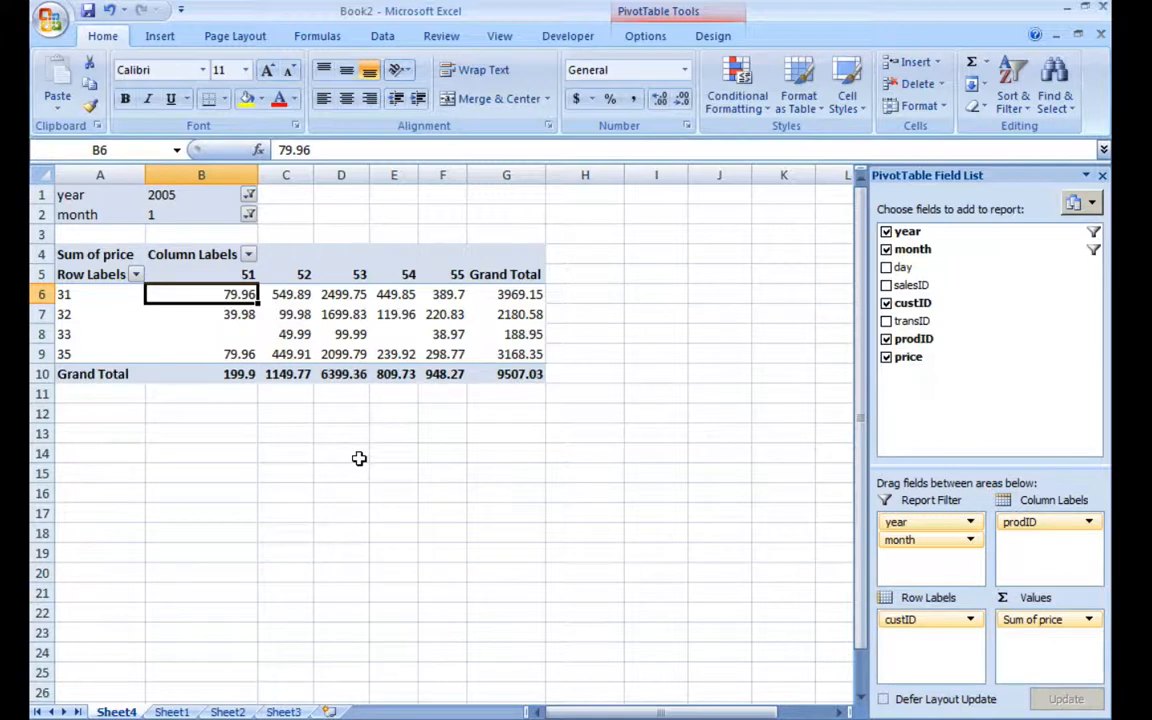
# Examine product 51's amounts down to its total, together with the customer labels and the overall grand total.
pyautogui.press('Up')
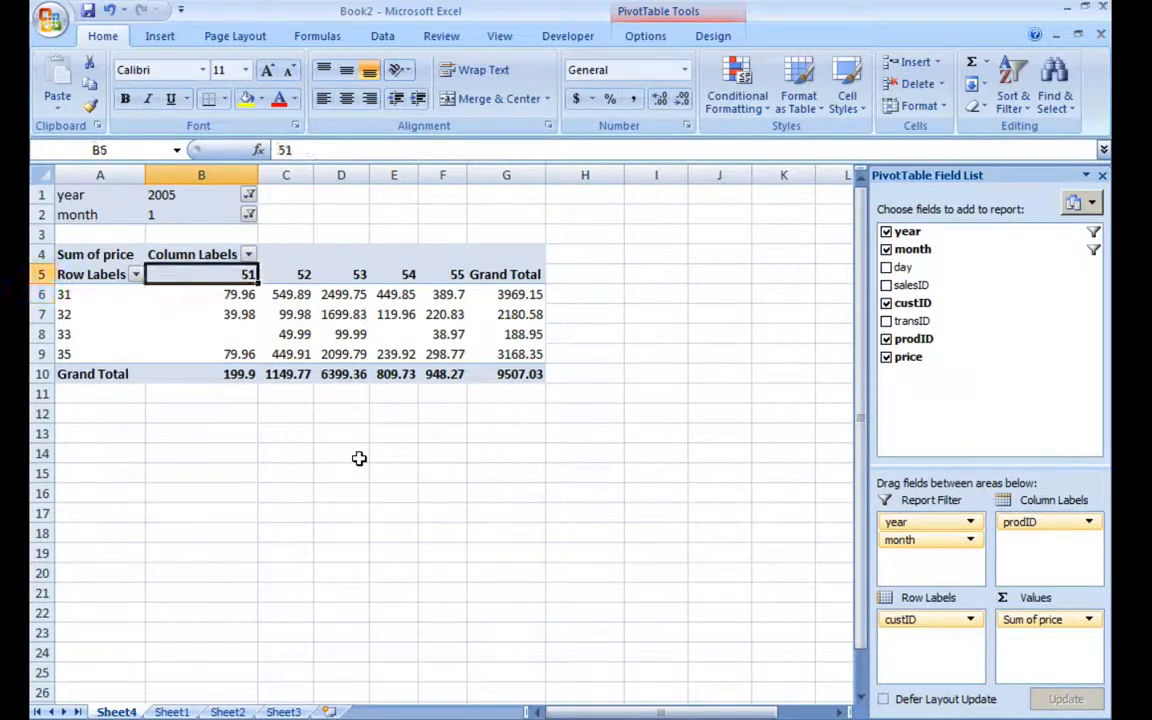
pyautogui.hotkey('shift', 'Down')
pyautogui.hotkey('shift', 'Down')
pyautogui.hotkey('shift', 'Down')
pyautogui.hotkey('shift', 'Down')
pyautogui.hotkey('shift', 'Down')
pyautogui.press('Down')
pyautogui.press('Down')
pyautogui.press('Down')
pyautogui.press('Down')
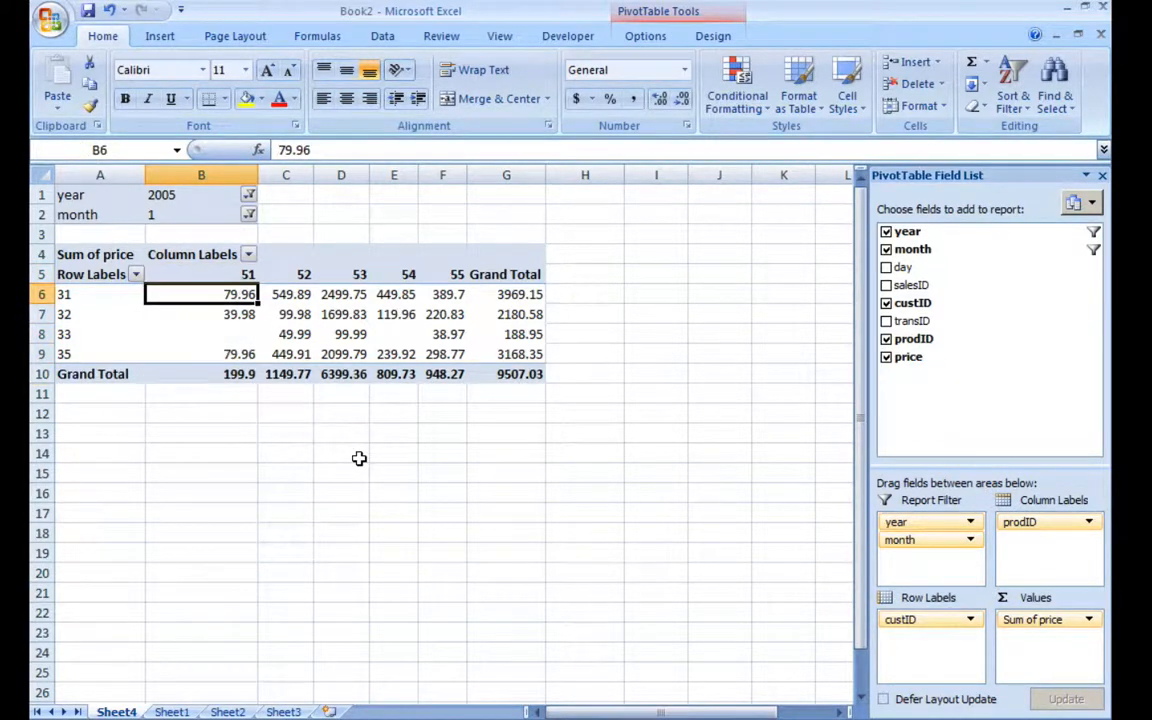
pyautogui.press('Down')
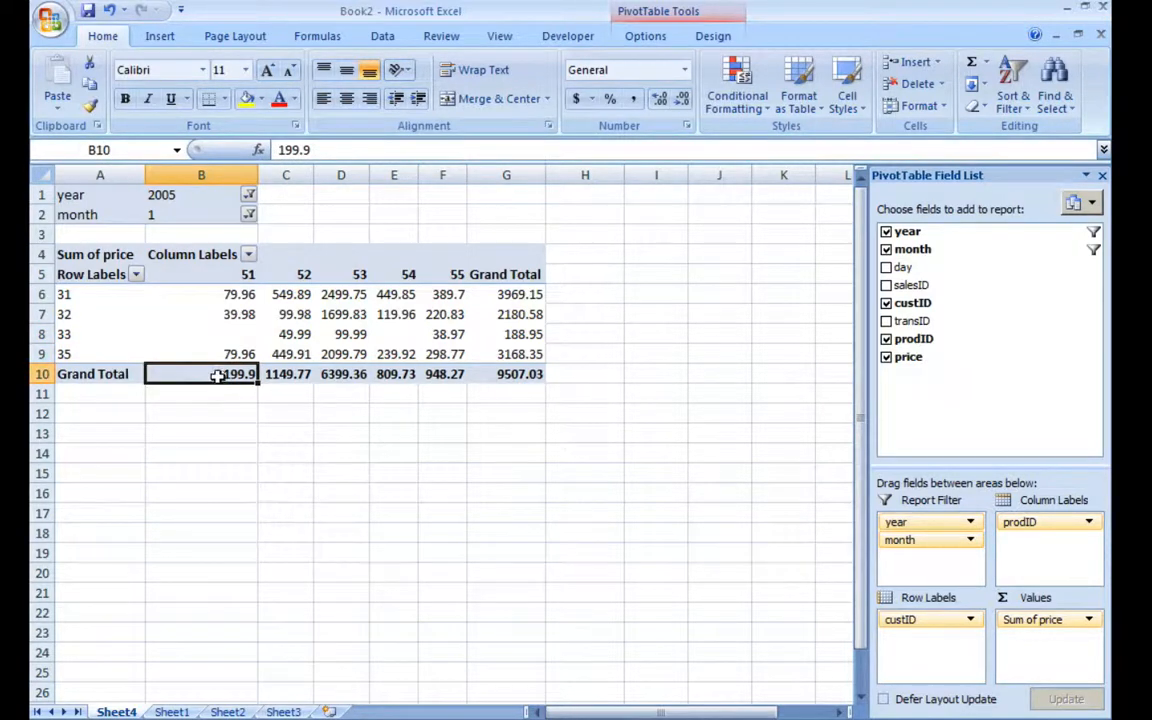
pyautogui.moveTo(231, 374)
pyautogui.moveTo(87, 292); pyautogui.dragTo(85, 356)
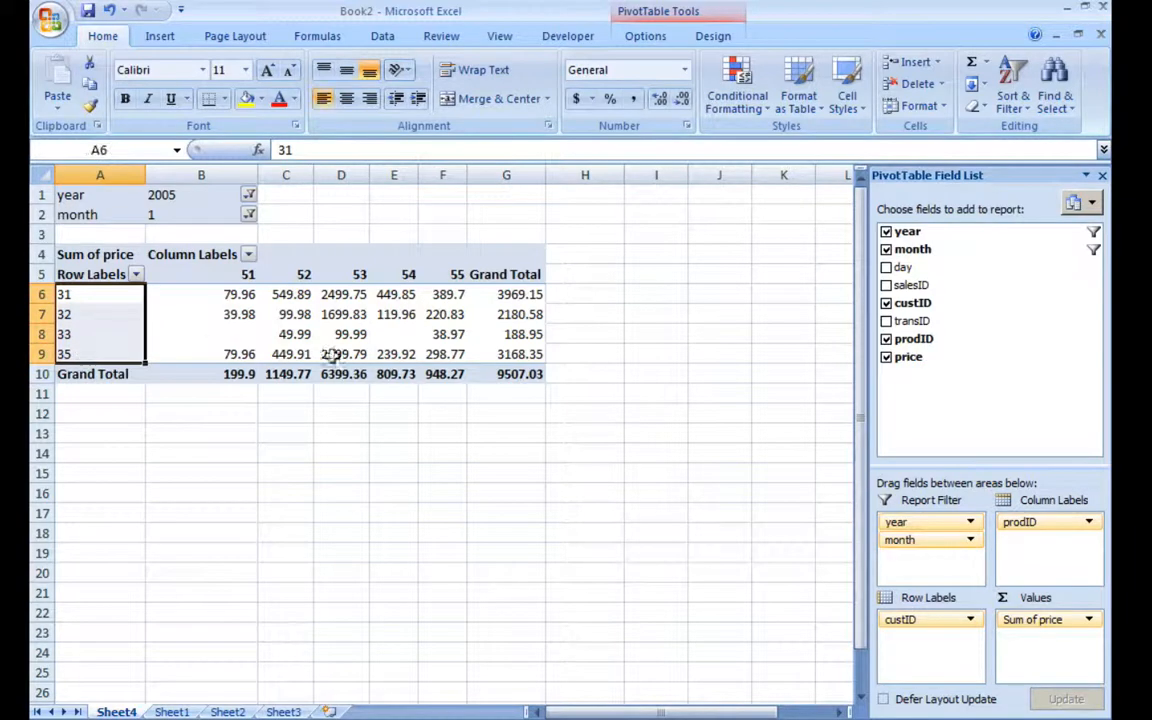
pyautogui.click(517, 376)
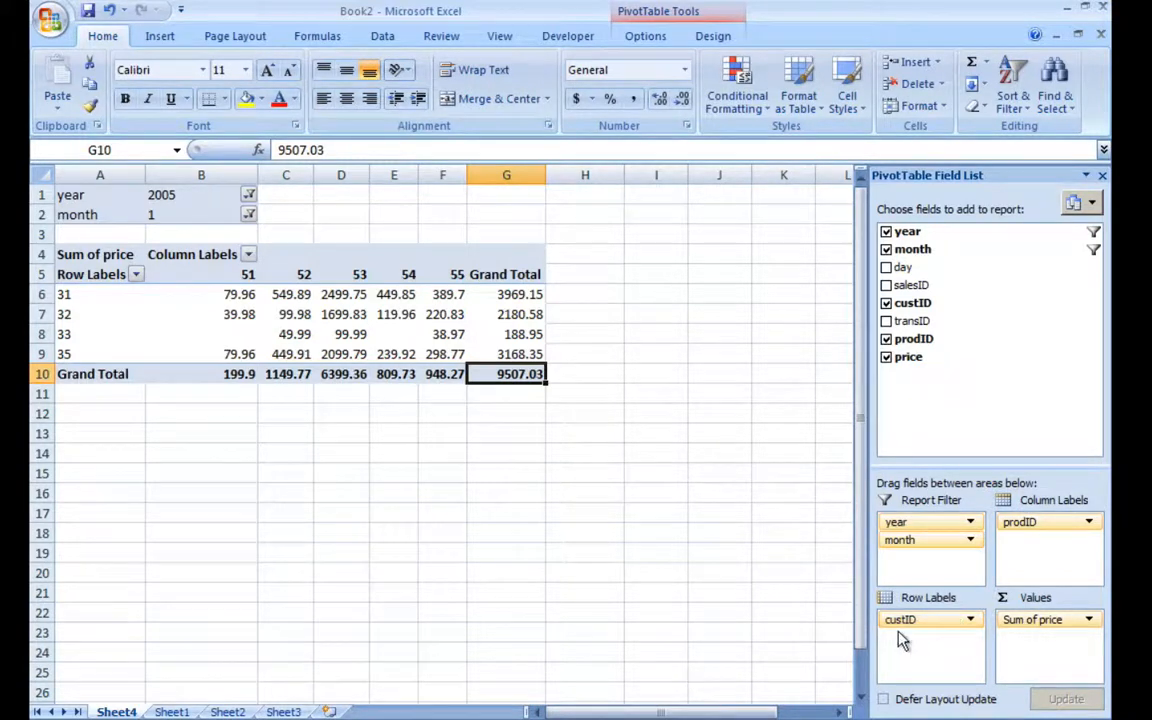
# Replace prodID with salesID as the PivotTable's column labels.
pyautogui.moveTo(1052, 528); pyautogui.dragTo(1013, 421)
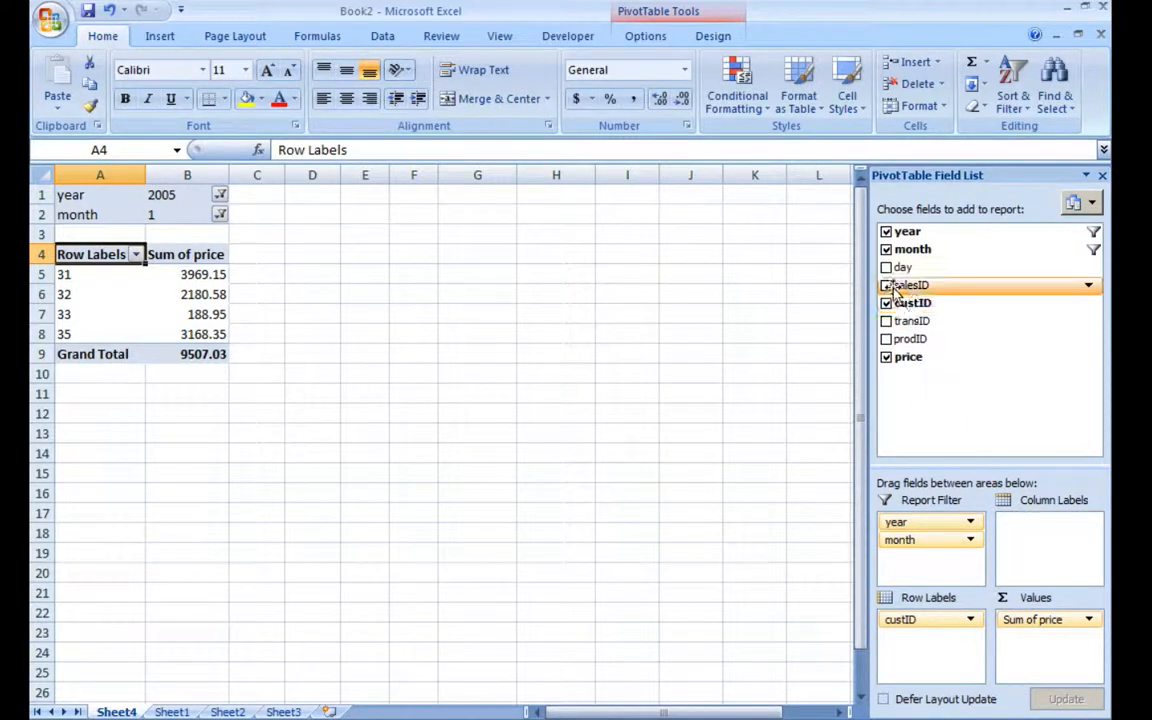
pyautogui.moveTo(905, 289); pyautogui.dragTo(1022, 540)
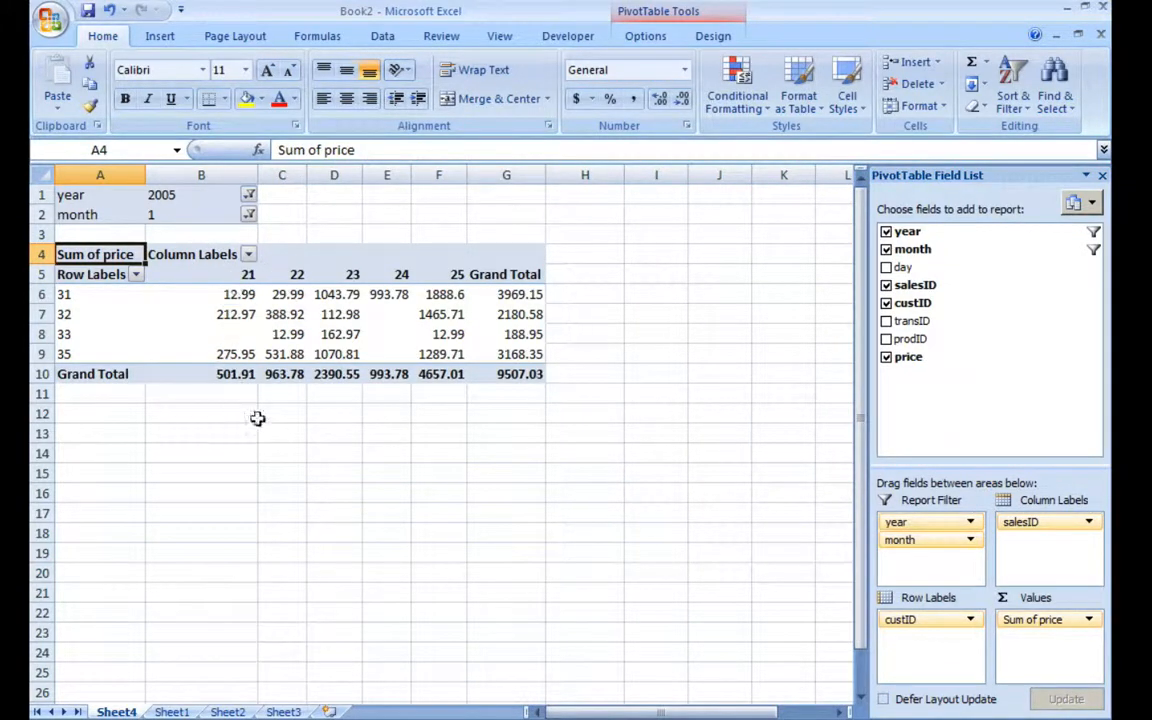
# Examine the amounts that salesperson 22 sold to each customer in the filtered month.
pyautogui.click(219, 277)
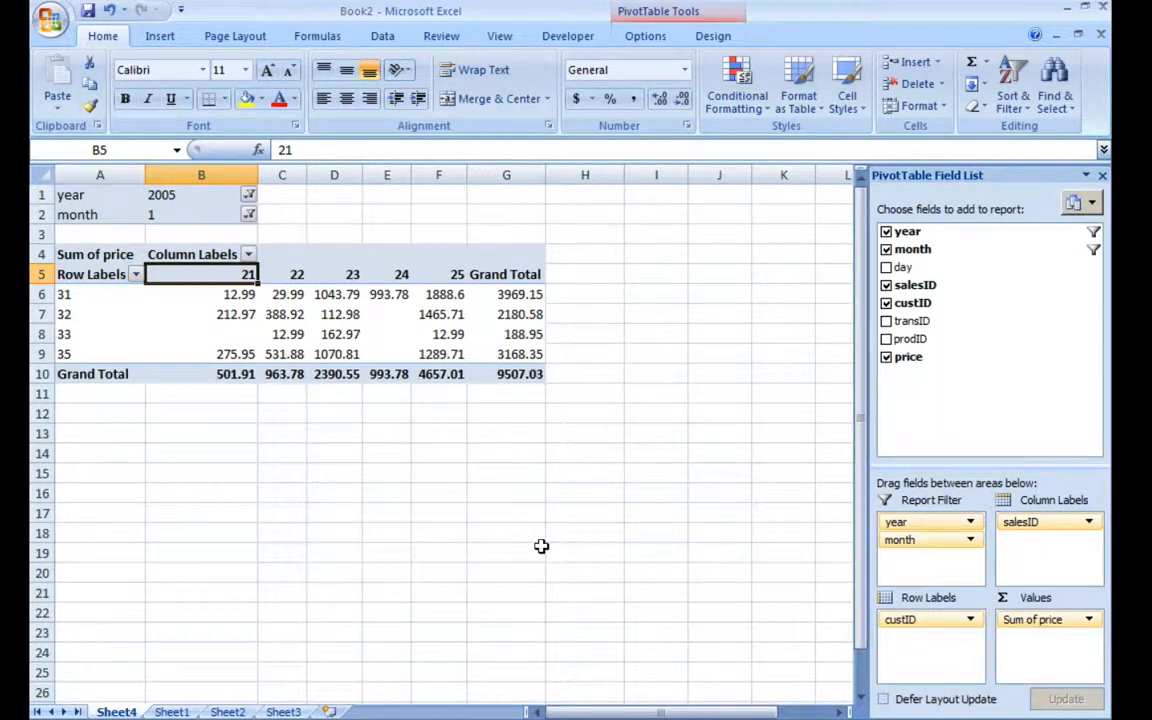
pyautogui.press('Right')
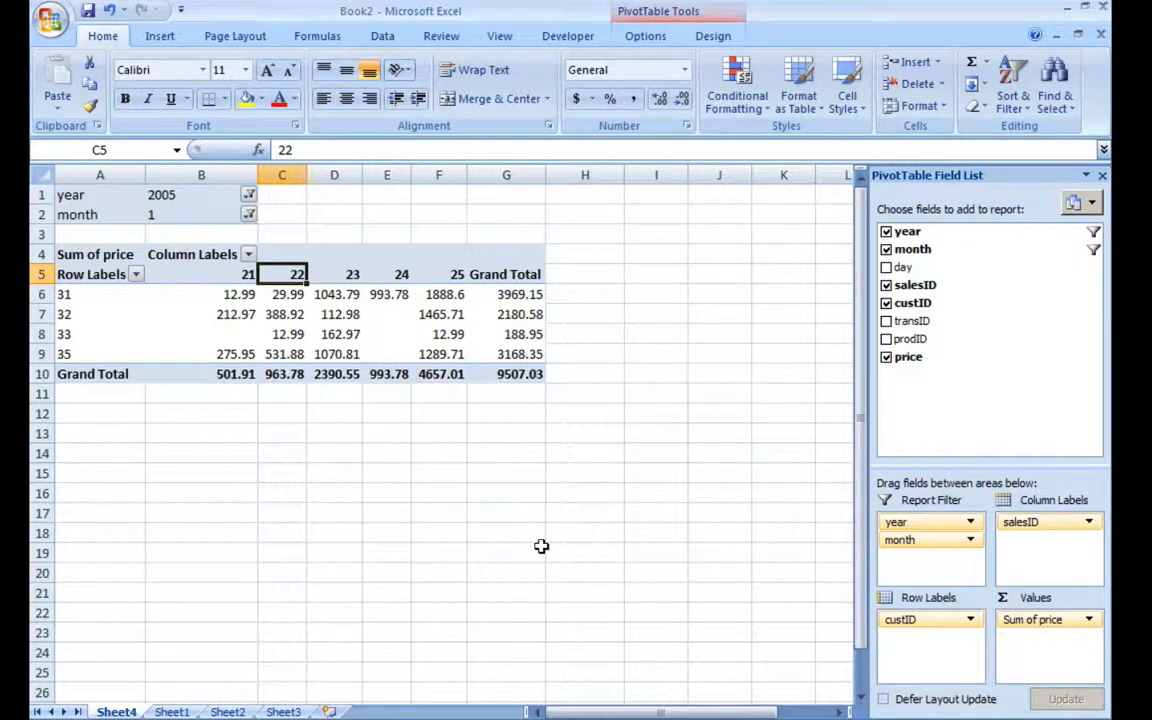
pyautogui.hotkey('shift', 'Down')
pyautogui.hotkey('shift', 'Down')
pyautogui.hotkey('shift', 'Down')
pyautogui.hotkey('shift', 'Down')
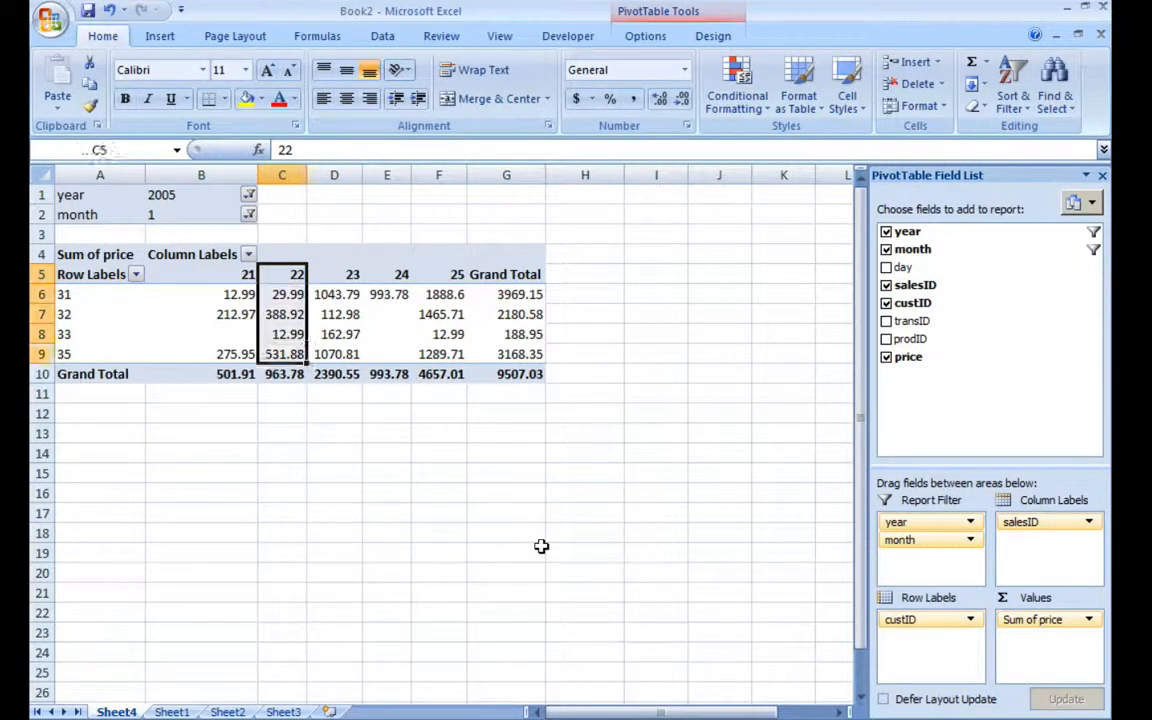
pyautogui.press('Down')
pyautogui.press('Down')
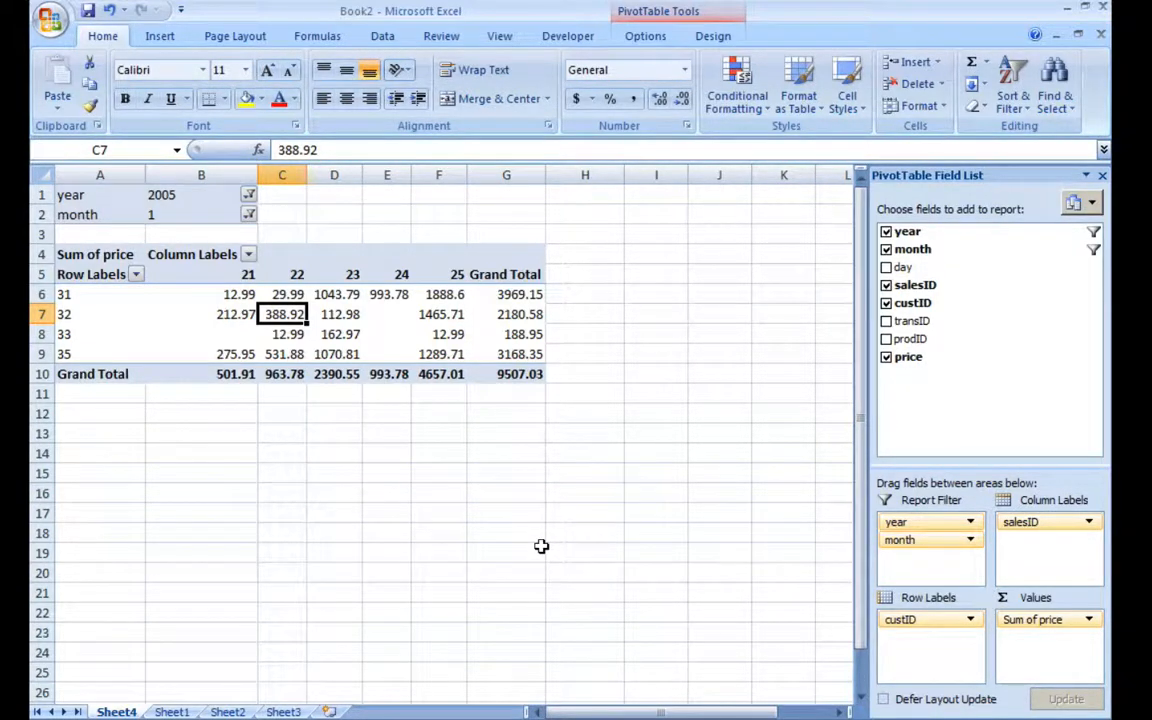
pyautogui.press('Up')
pyautogui.press('Up')
pyautogui.hotkey('shift', 'Down')
pyautogui.hotkey('shift', 'Down')
pyautogui.hotkey('shift', 'Down')
pyautogui.hotkey('shift', 'Down')
pyautogui.press('Down')
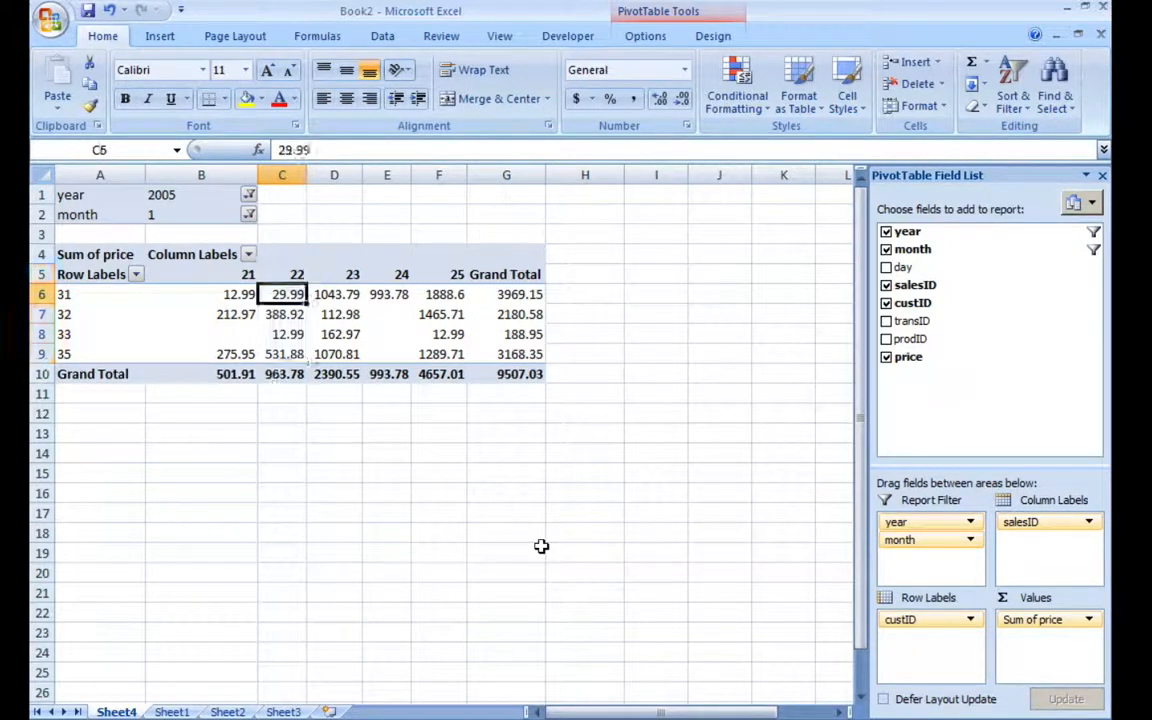
pyautogui.press('Down')
pyautogui.press('Down')
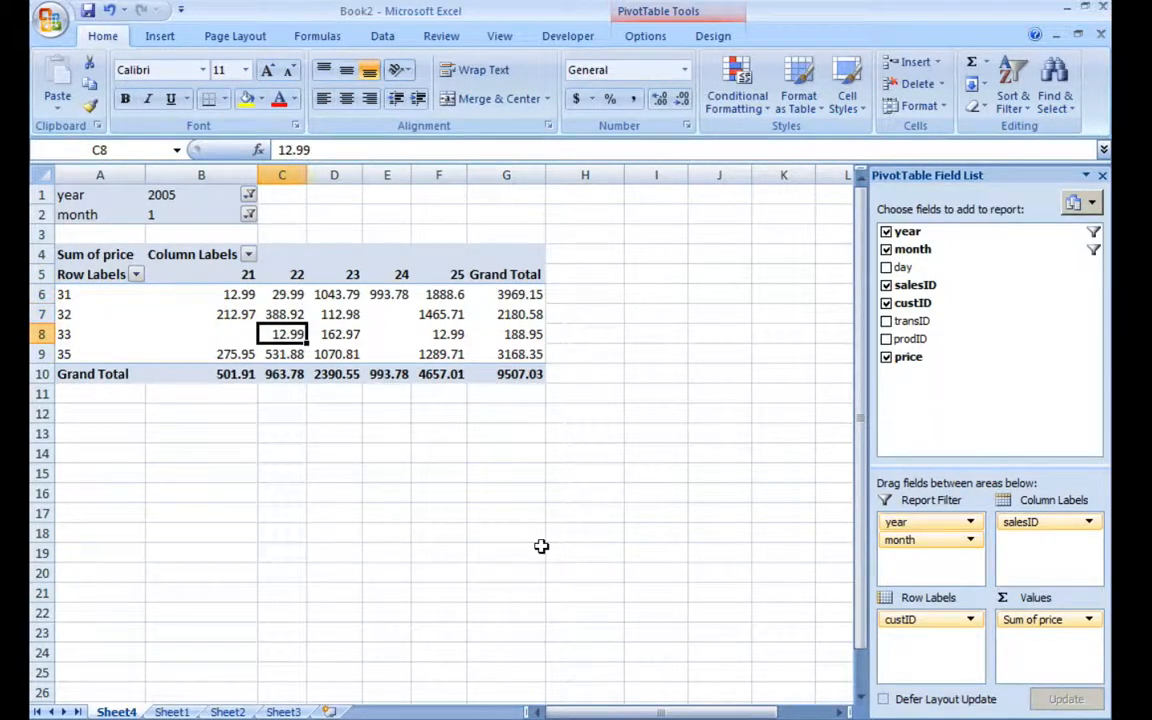
pyautogui.press('Down')
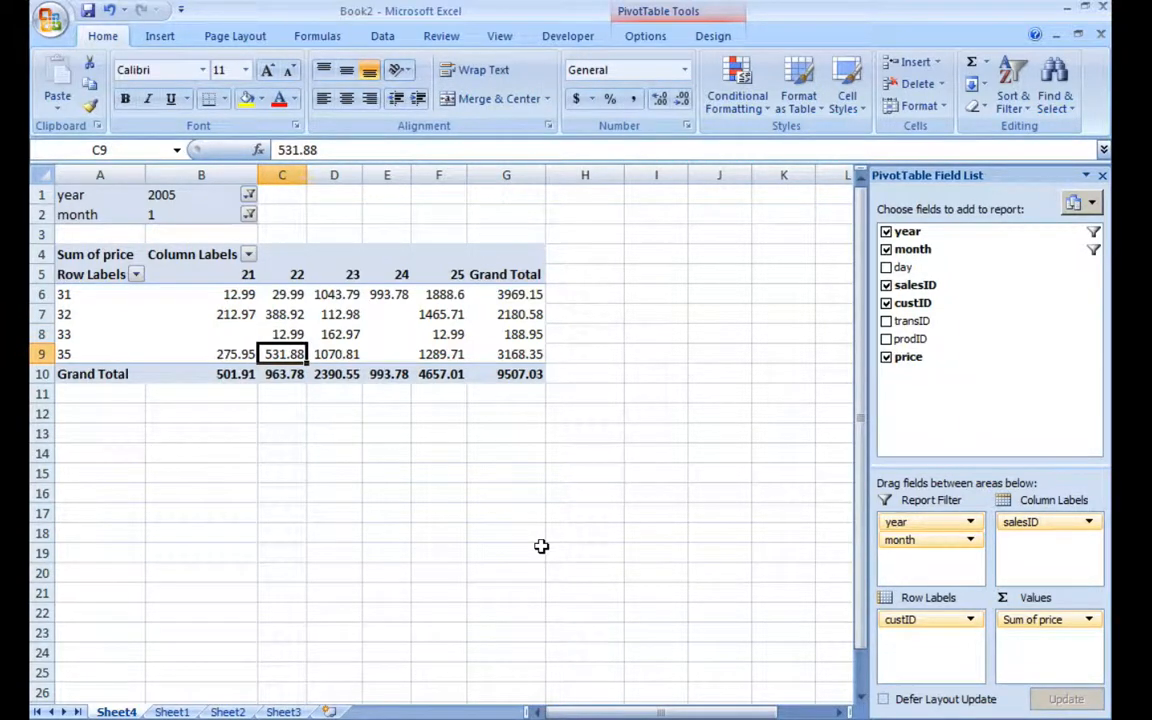
# Trace salesperson 22's amount for customer 35 back to the customer's row label.
pyautogui.hotkey('shift', 'Left')
pyautogui.hotkey('shift', 'Left')
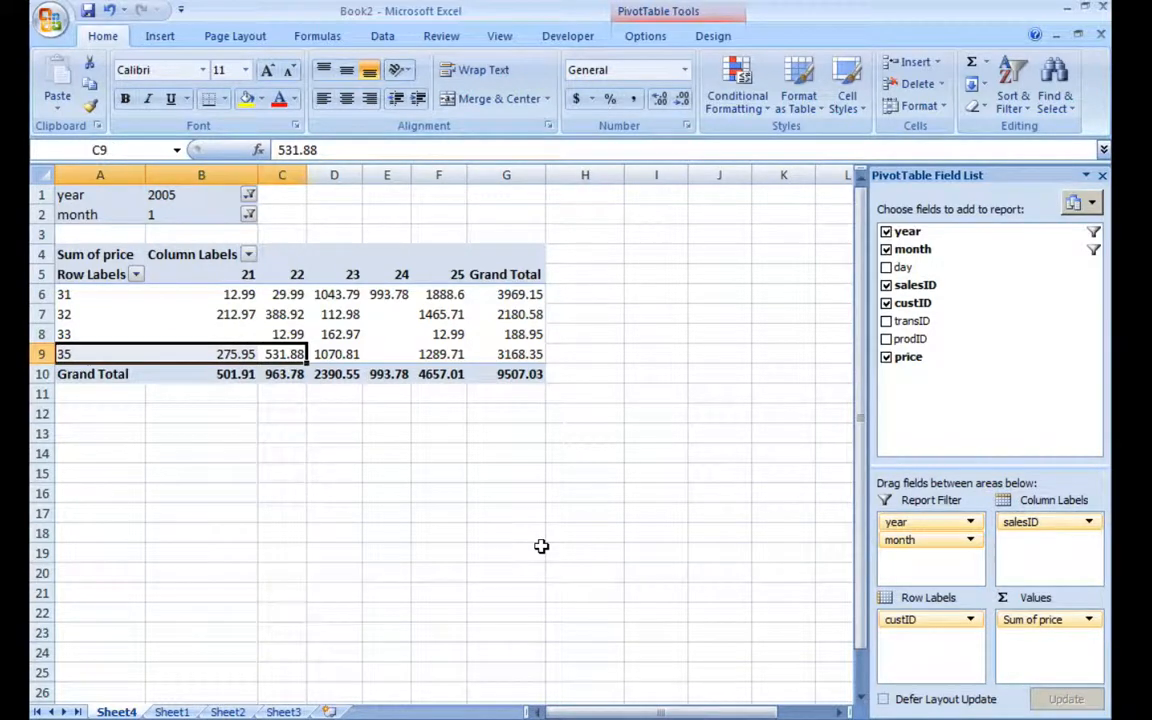
pyautogui.press('Right')
pyautogui.press('Left')
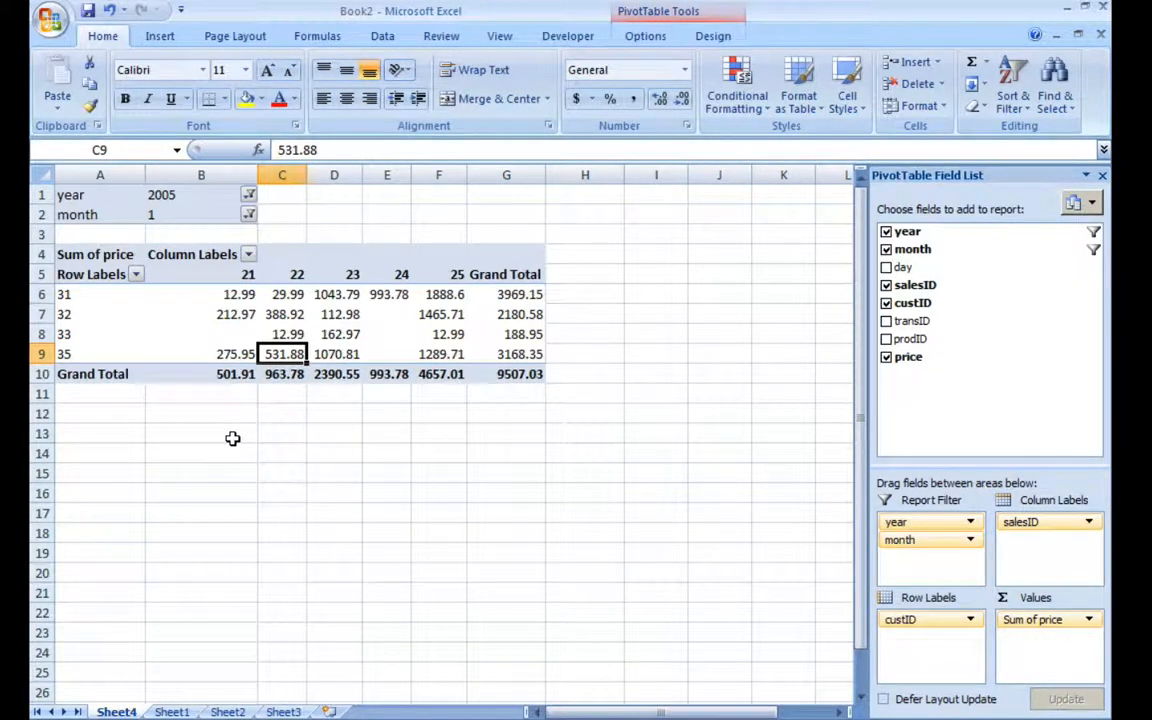
pyautogui.click(89, 354)
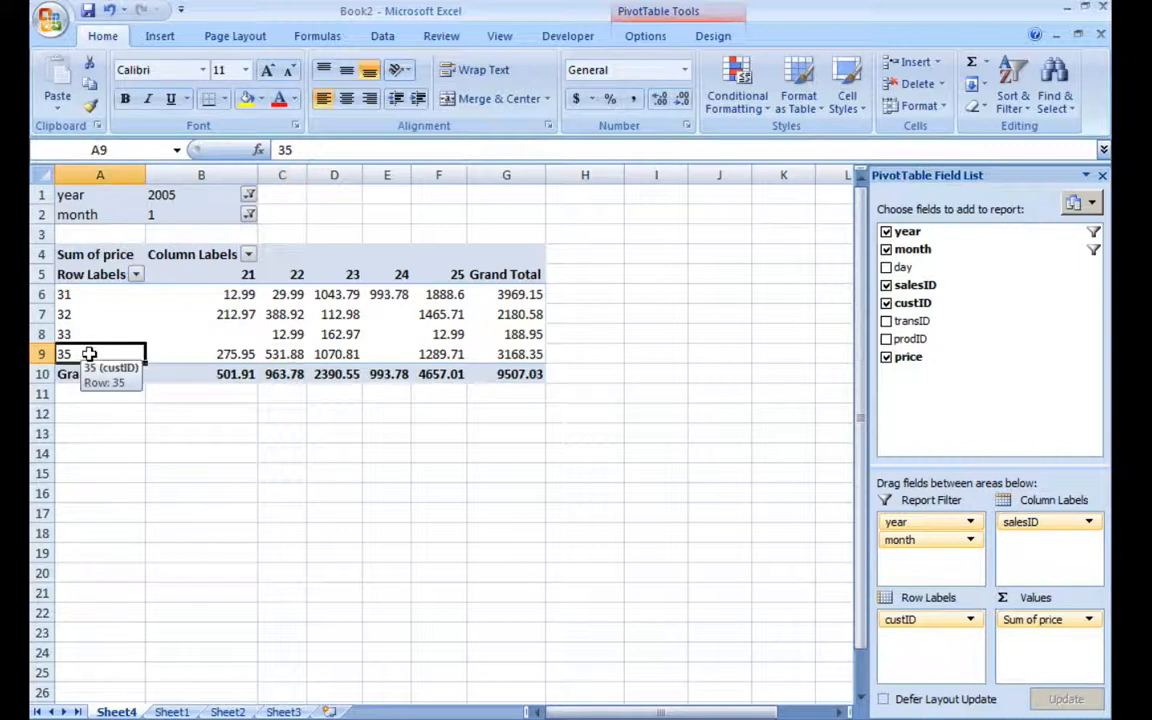
pyautogui.click(520, 477)
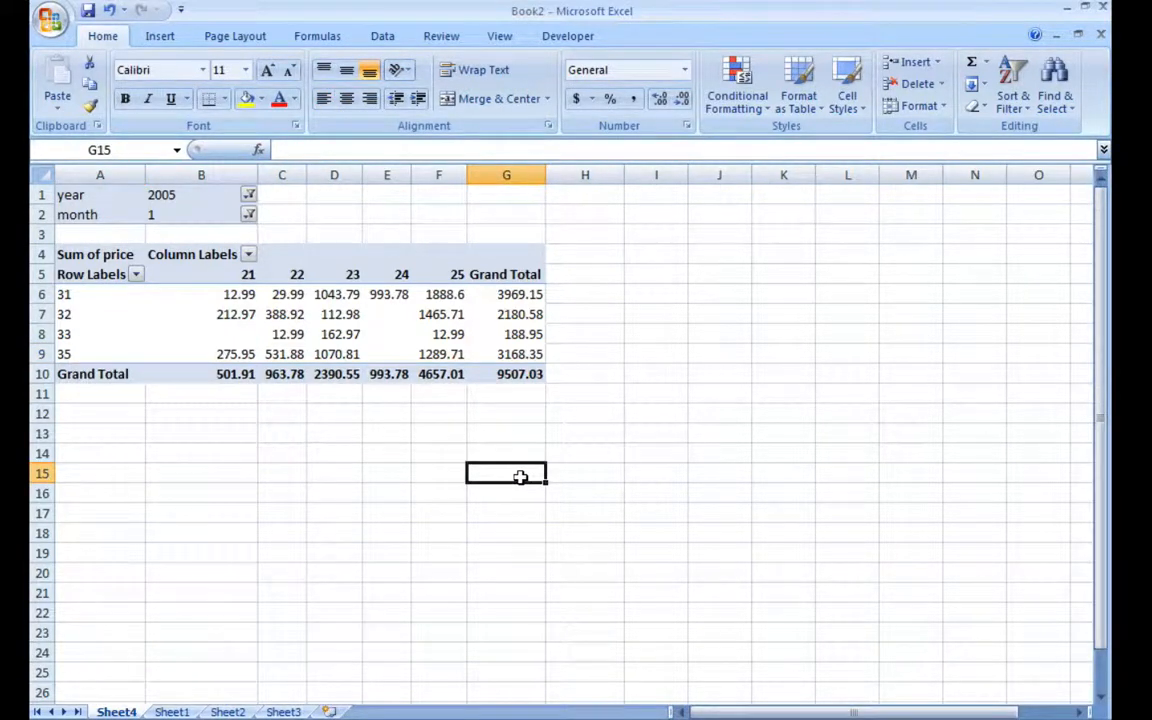